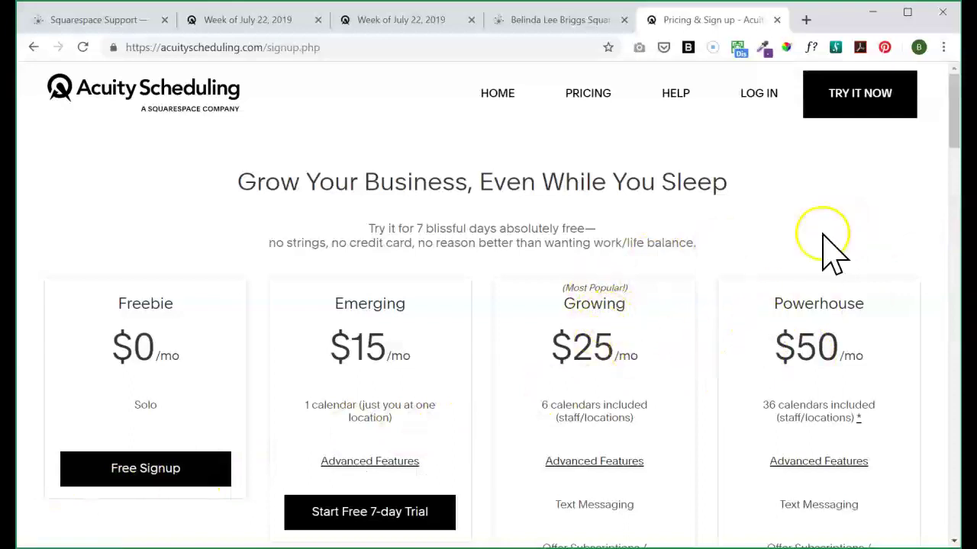
Review the website's Guided Video Support Calls section, then return to the Acuity July 22 calendar
{"action": "mouse_move", "coordinate": [953, 131]}
{"action": "left_mouse_down"}
{"action": "mouse_move", "coordinate": [943, 157]}
{"action": "mouse_move", "coordinate": [939, 141]}
{"action": "left_mouse_up"}
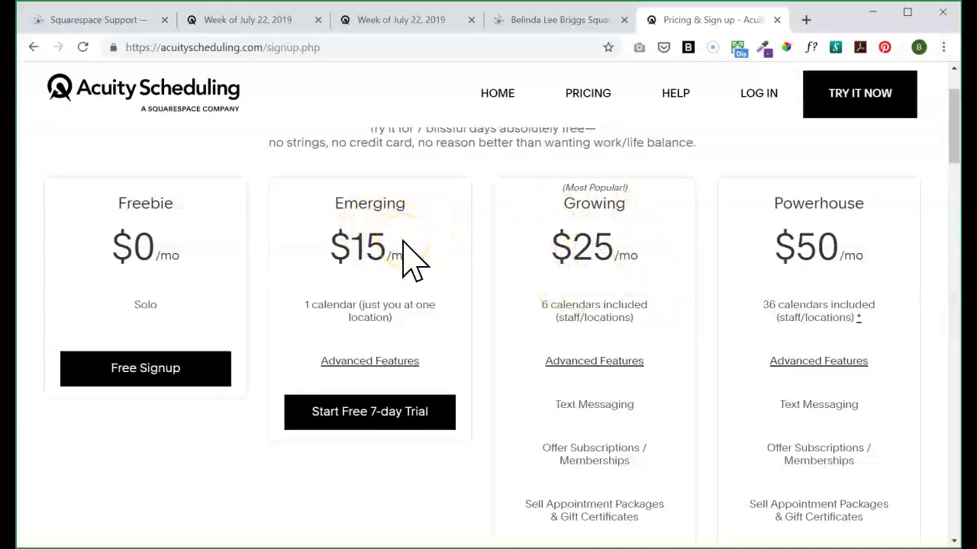
{"action": "left_click", "coordinate": [553, 20]}
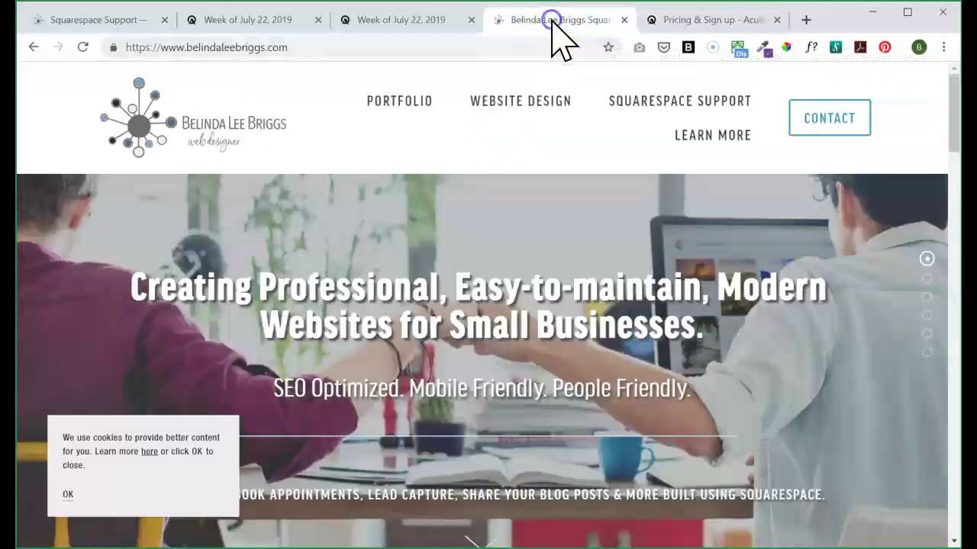
{"action": "left_click", "coordinate": [644, 96]}
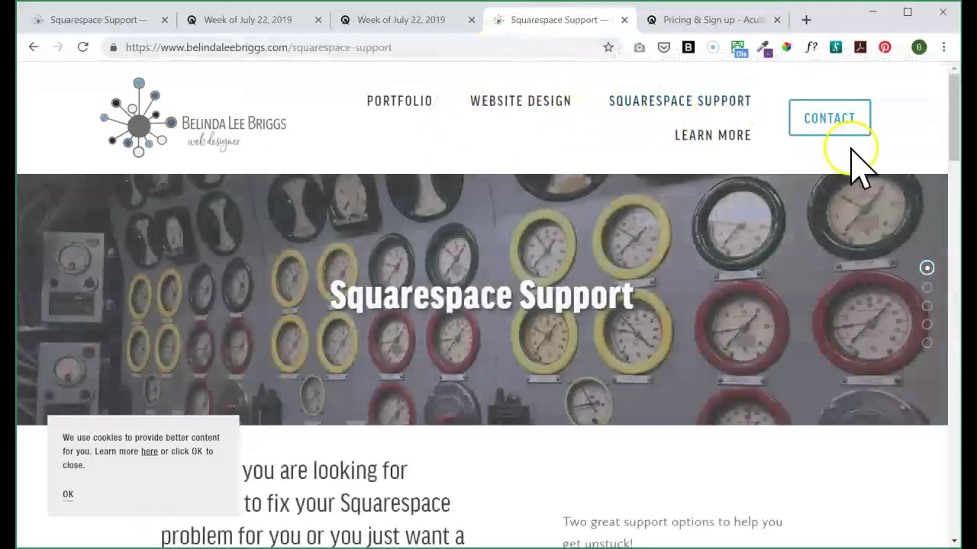
{"action": "left_click_drag", "start_coordinate": [954, 133], "coordinate": [943, 165]}
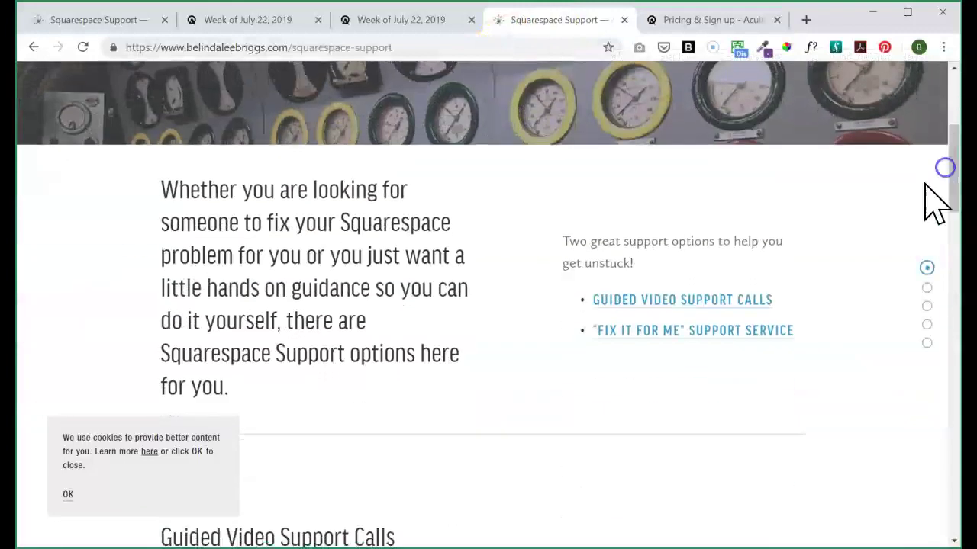
{"action": "left_click", "coordinate": [710, 299]}
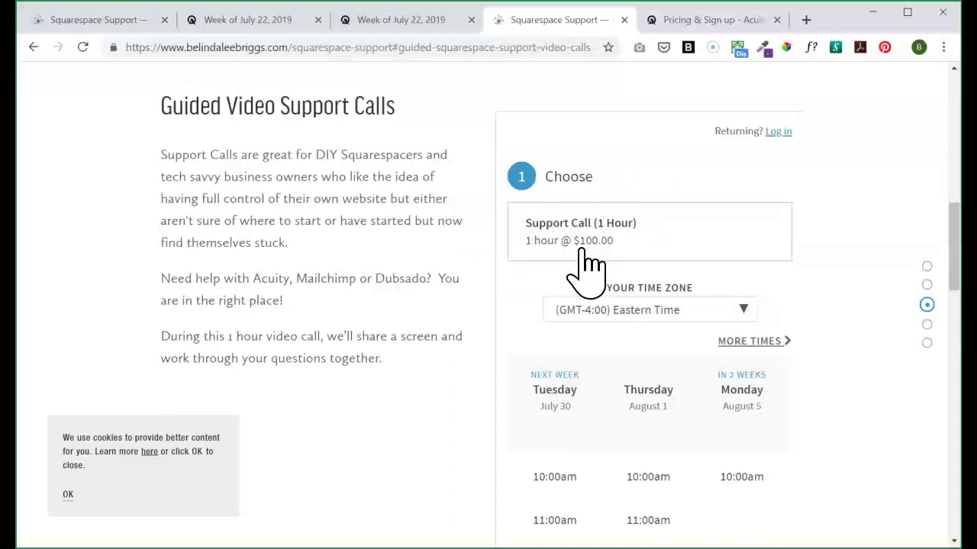
{"action": "left_click", "coordinate": [545, 192]}
{"action": "left_click", "coordinate": [589, 248]}
{"action": "left_click", "coordinate": [486, 216]}
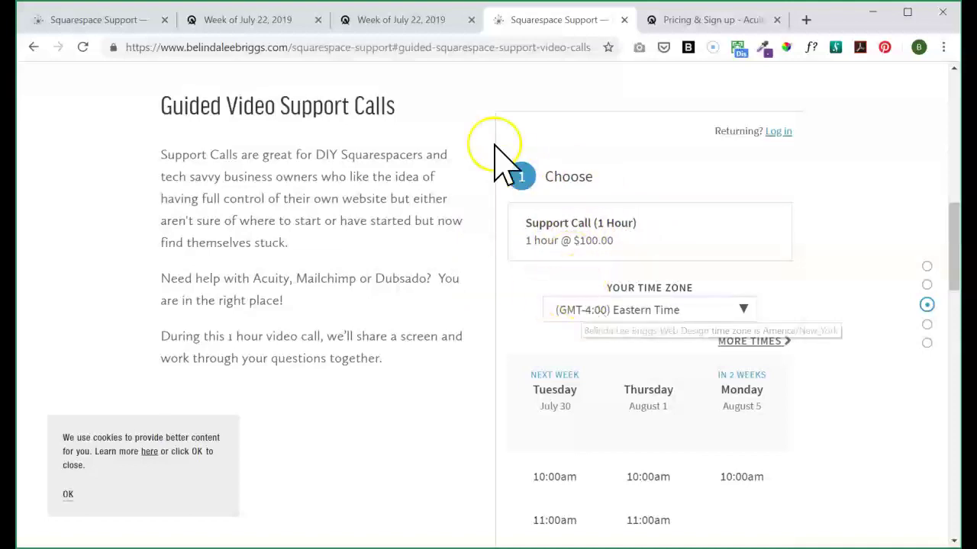
{"action": "left_click", "coordinate": [257, 22]}
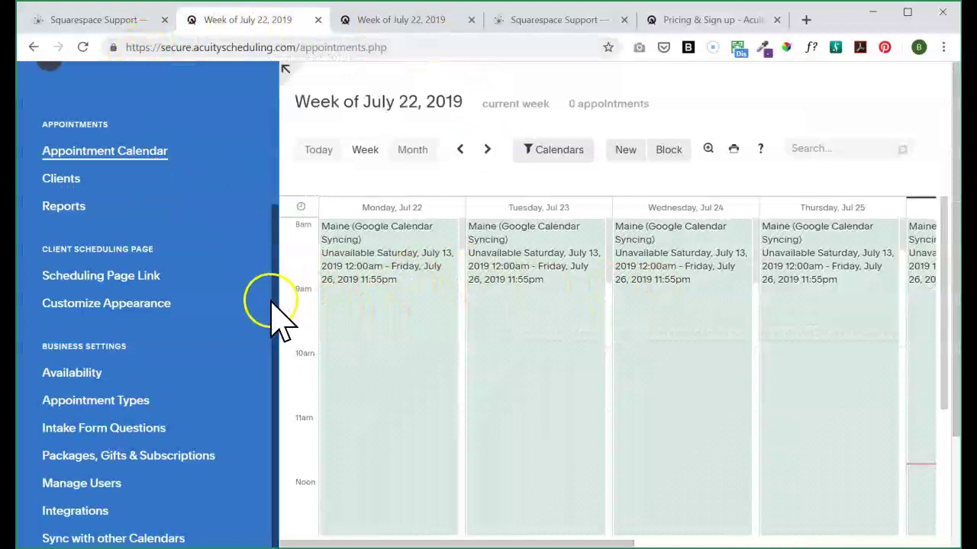
Edit the Support Call Package (4 - 1 Hour Sessions) from the Appointment Types list
{"action": "left_click_drag", "start_coordinate": [274, 305], "coordinate": [279, 370]}
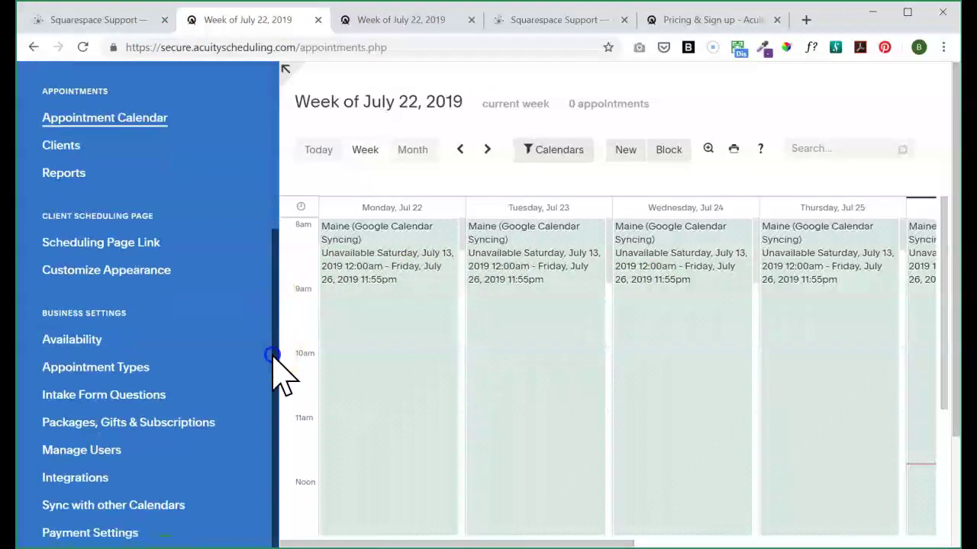
{"action": "left_click", "coordinate": [137, 369]}
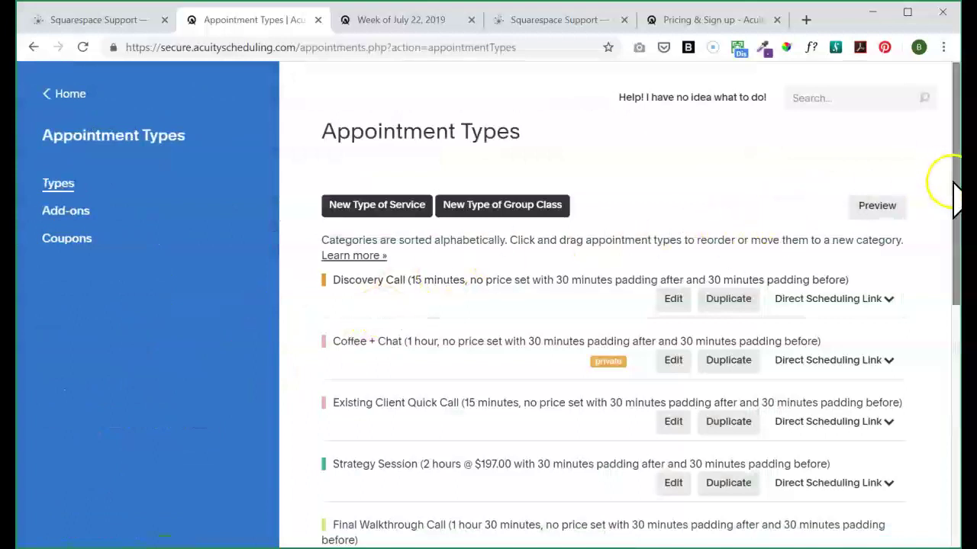
{"action": "left_click_drag", "start_coordinate": [957, 189], "coordinate": [942, 463]}
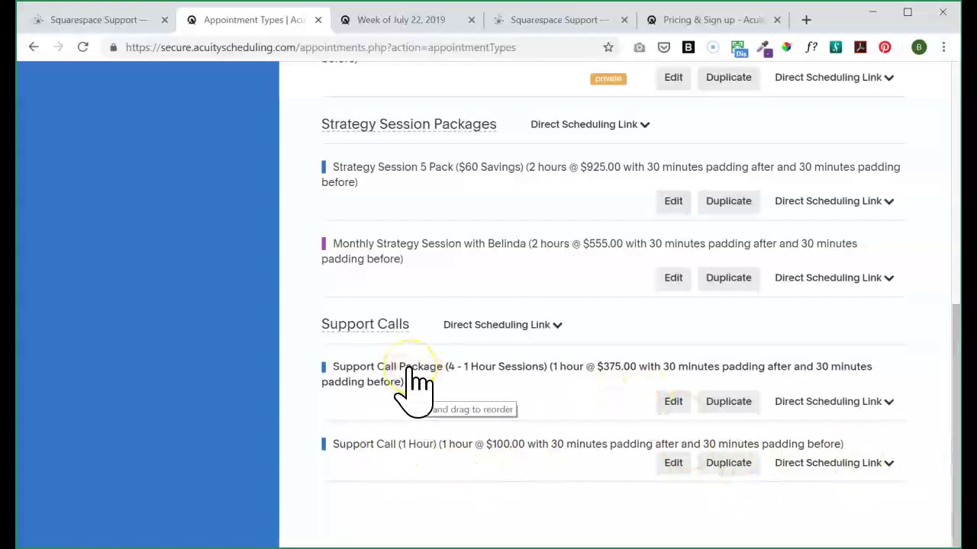
{"action": "left_click_drag", "start_coordinate": [413, 382], "coordinate": [430, 403]}
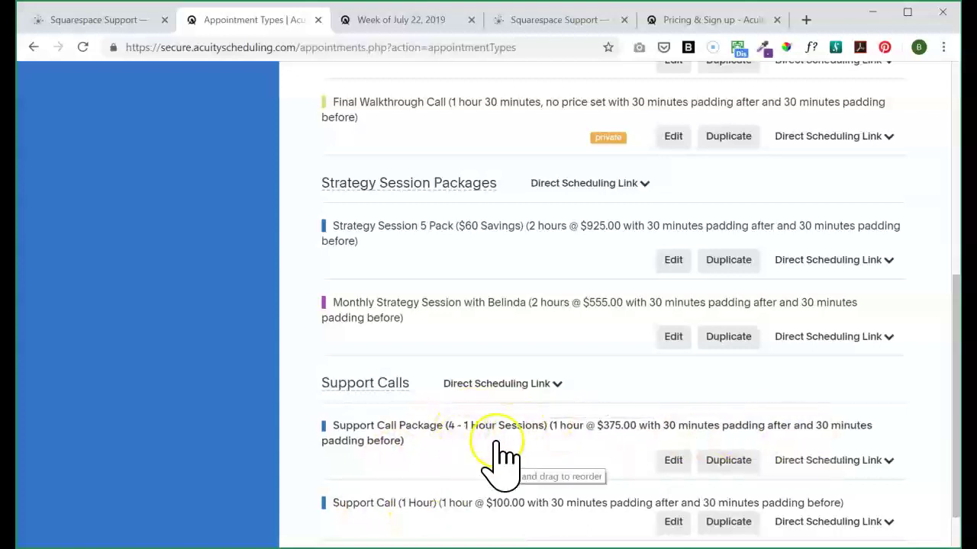
{"action": "left_click", "coordinate": [672, 461]}
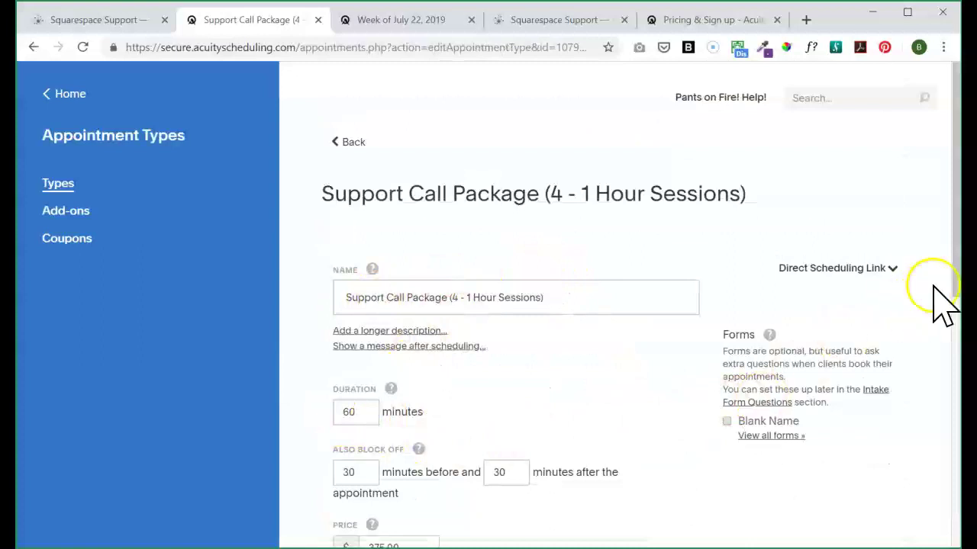
Keep Support Calls as the package's category and update the appointment type
{"action": "left_click_drag", "start_coordinate": [954, 289], "coordinate": [948, 406]}
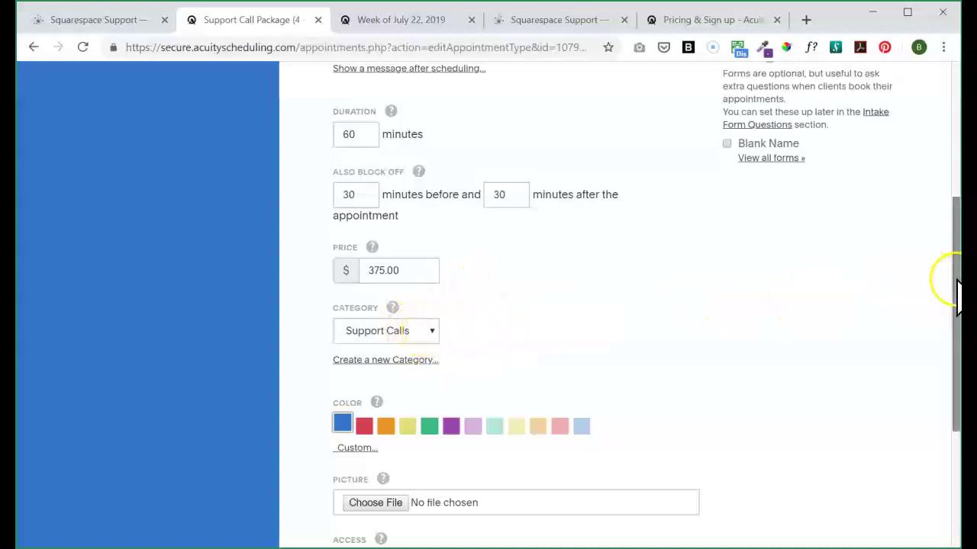
{"action": "left_click_drag", "start_coordinate": [953, 279], "coordinate": [931, 305]}
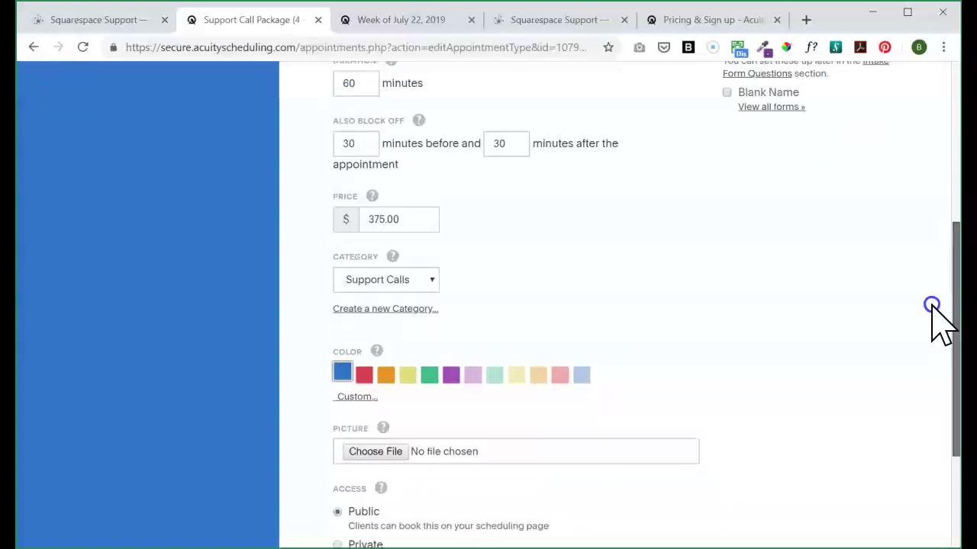
{"action": "left_click", "coordinate": [396, 309]}
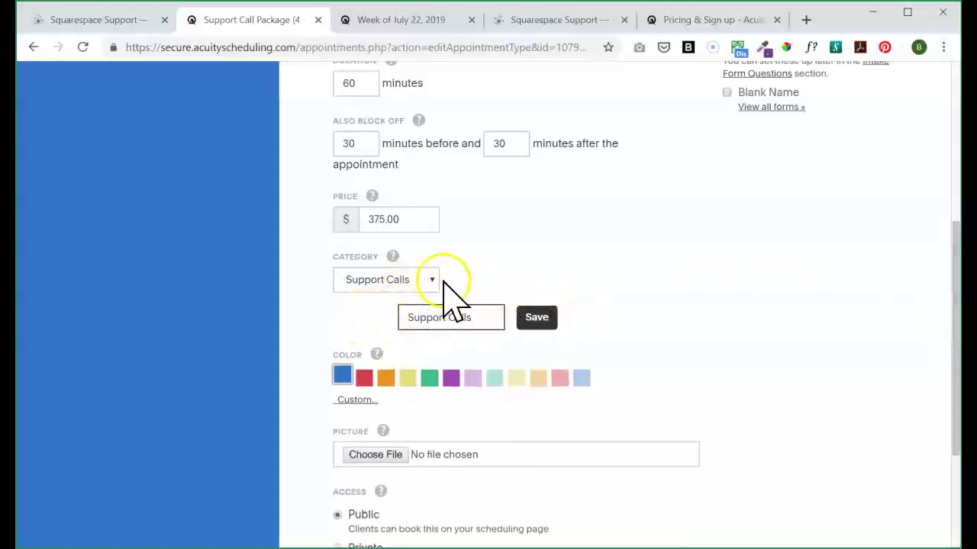
{"action": "left_click", "coordinate": [420, 273]}
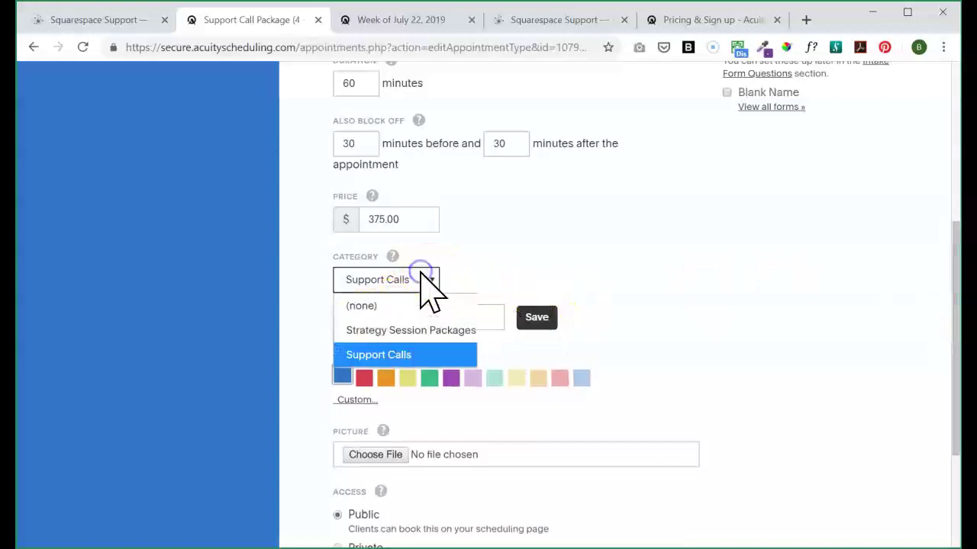
{"action": "left_click", "coordinate": [381, 355]}
{"action": "left_click_drag", "start_coordinate": [954, 388], "coordinate": [918, 285]}
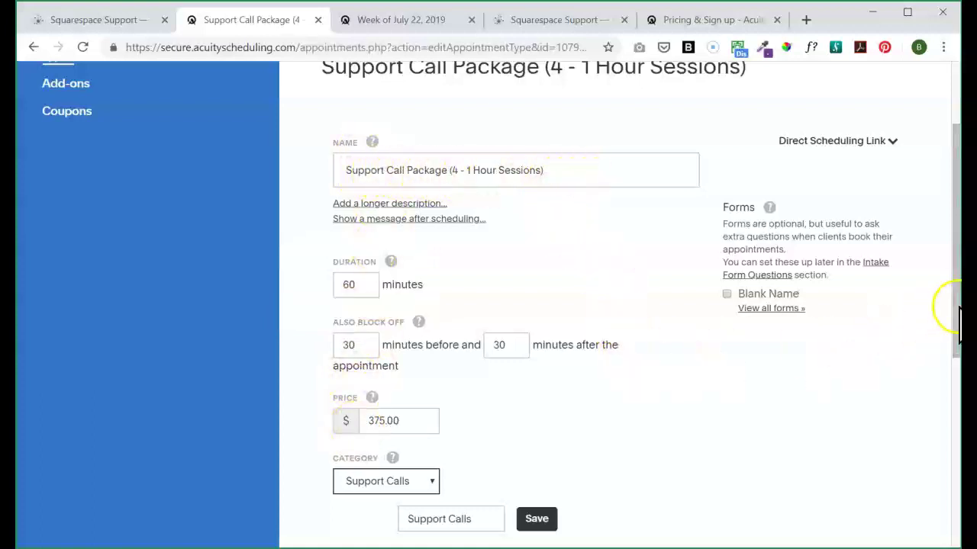
{"action": "left_click_drag", "start_coordinate": [954, 305], "coordinate": [946, 464]}
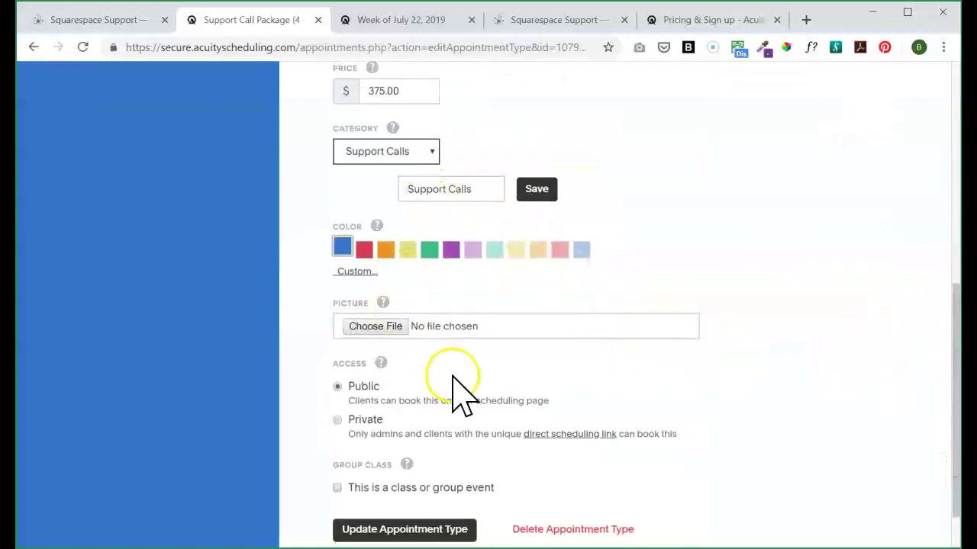
{"action": "left_click", "coordinate": [412, 530]}
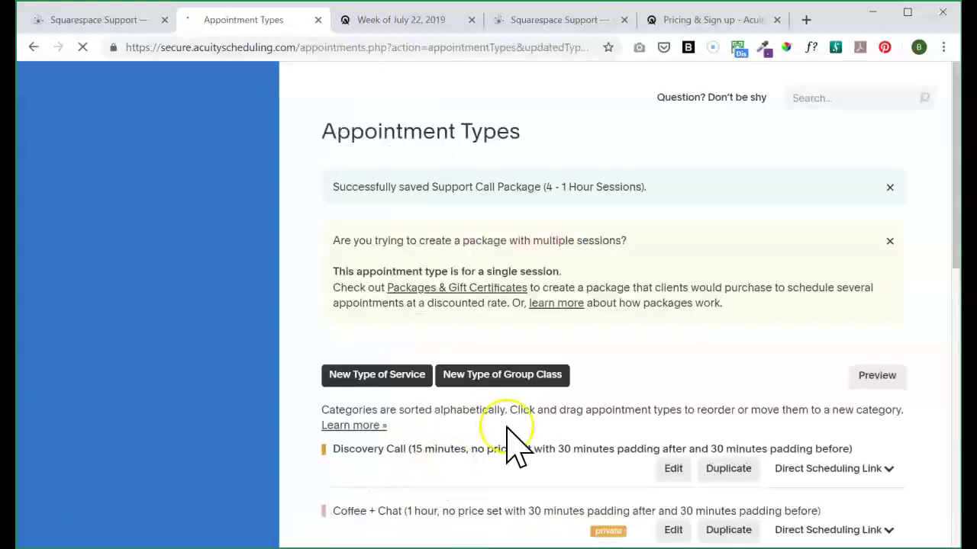
Copy the Support Calls category's direct scheduling link, then go to the Squarespace editor
{"action": "left_click_drag", "start_coordinate": [955, 225], "coordinate": [928, 494]}
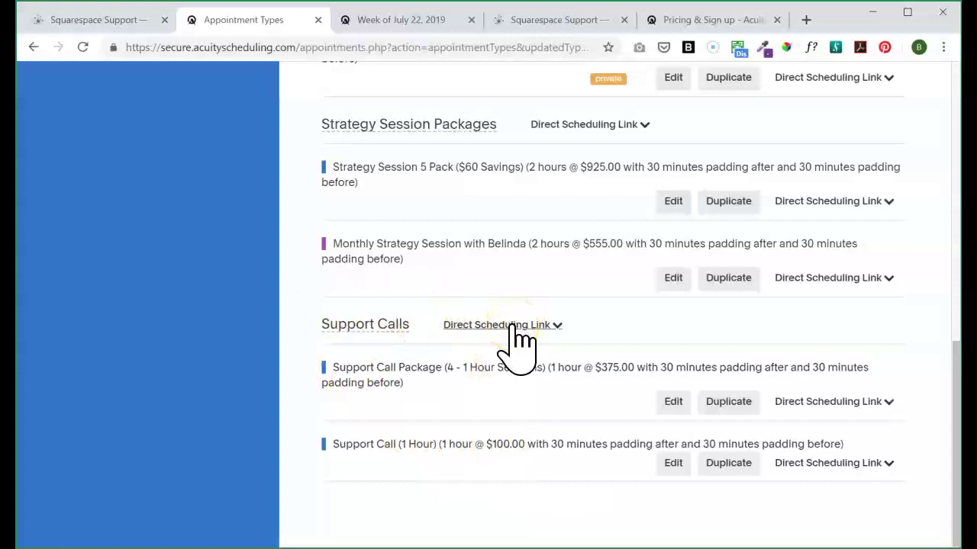
{"action": "left_click", "coordinate": [551, 324]}
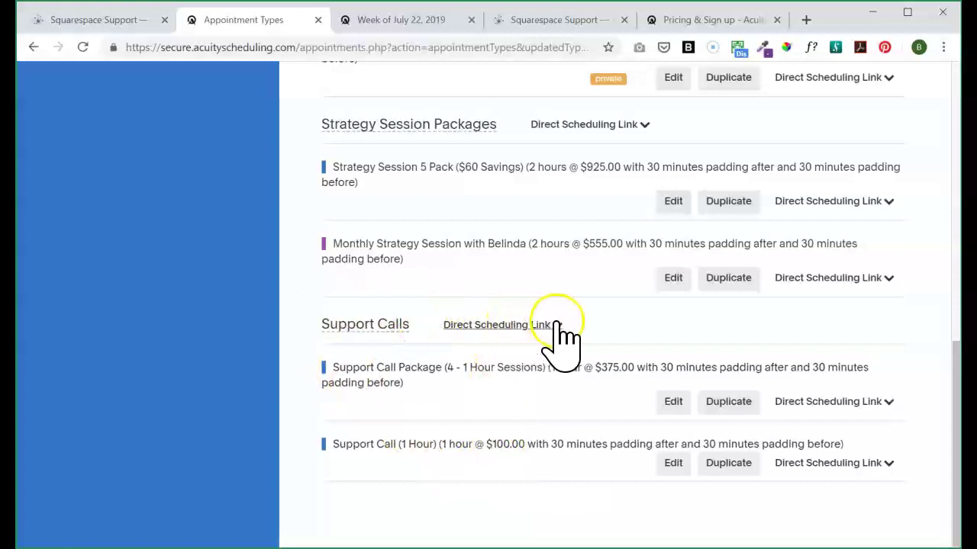
{"action": "left_click", "coordinate": [534, 22]}
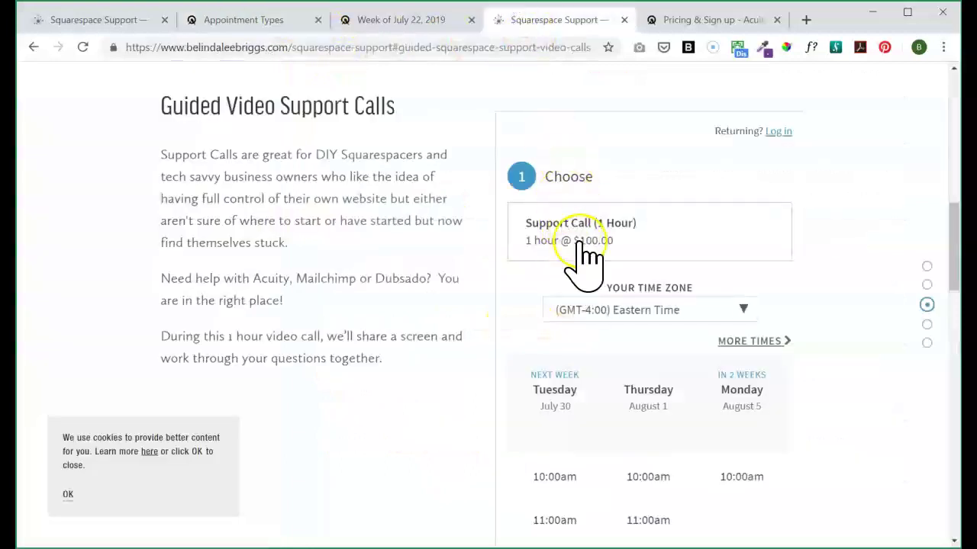
{"action": "left_click", "coordinate": [248, 22]}
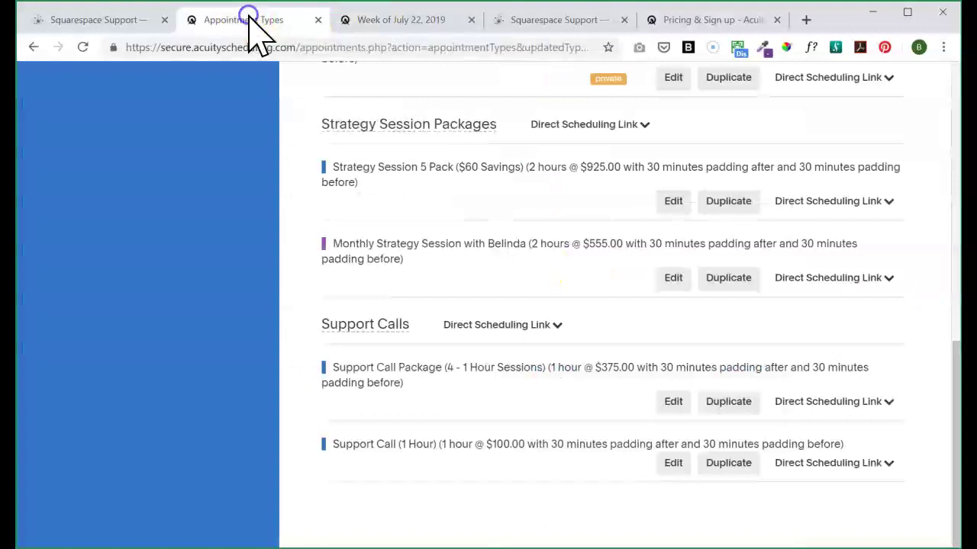
{"action": "left_click", "coordinate": [557, 325]}
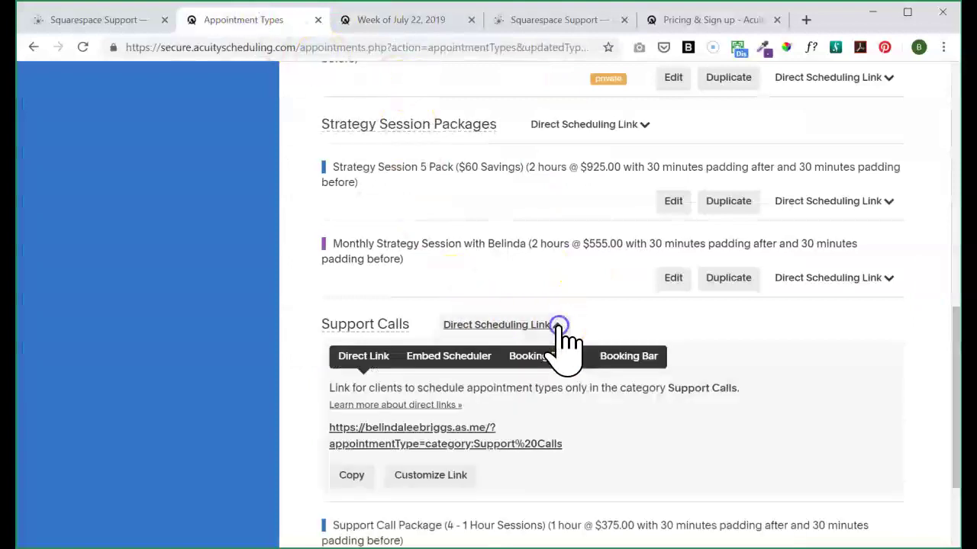
{"action": "left_click", "coordinate": [352, 479]}
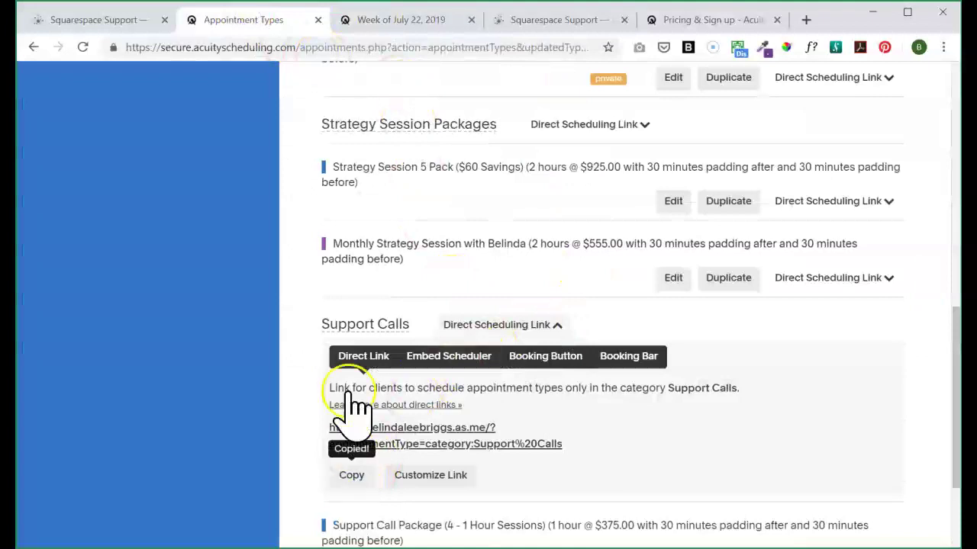
{"action": "left_click", "coordinate": [117, 23]}
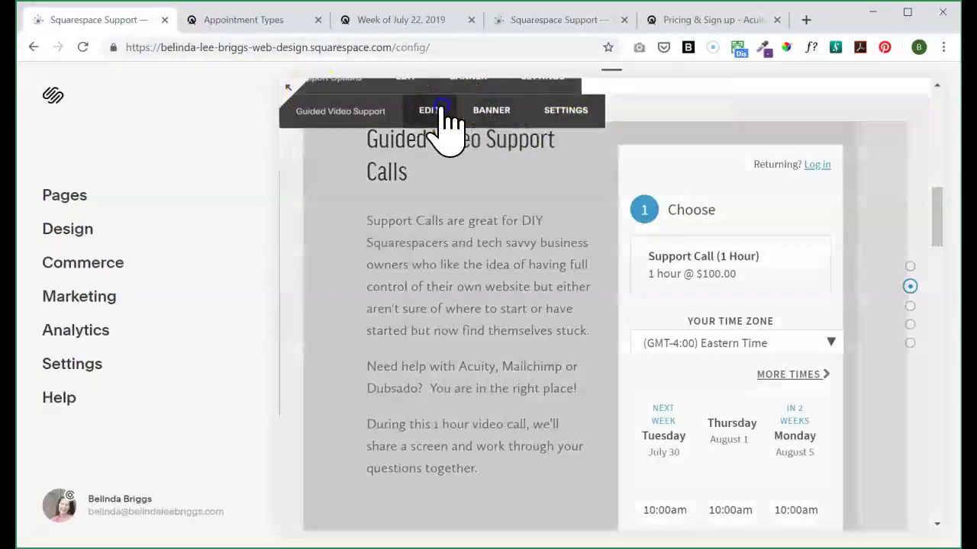
Replace the Guided Video Support block's page link with the Support Calls category link and save
{"action": "left_click", "coordinate": [430, 109]}
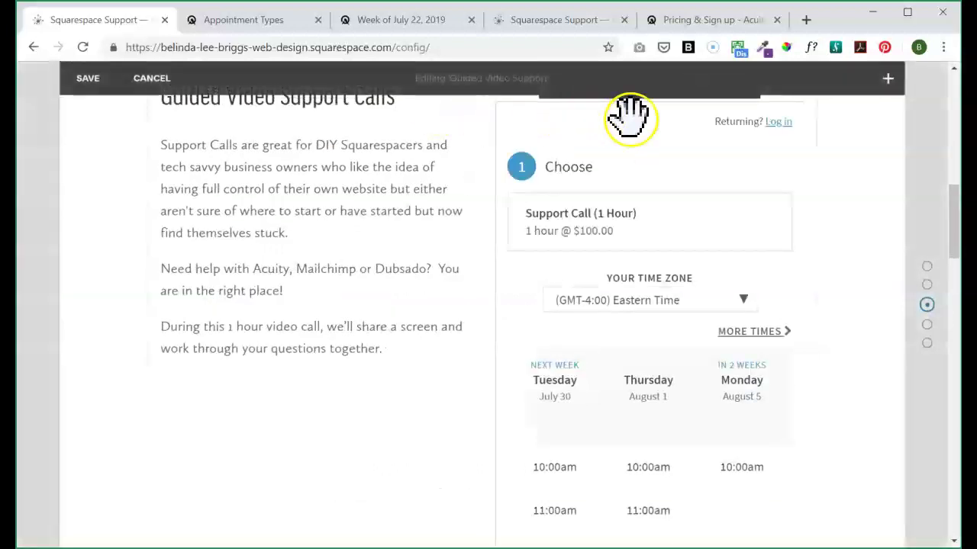
{"action": "left_click_drag", "start_coordinate": [954, 214], "coordinate": [949, 192]}
{"action": "mouse_move", "coordinate": [756, 261]}
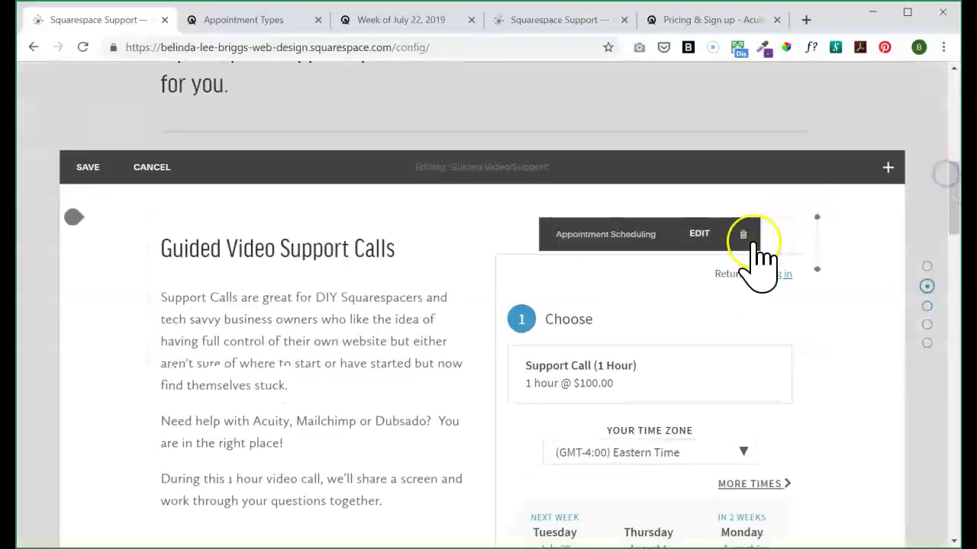
{"action": "left_click", "coordinate": [699, 233]}
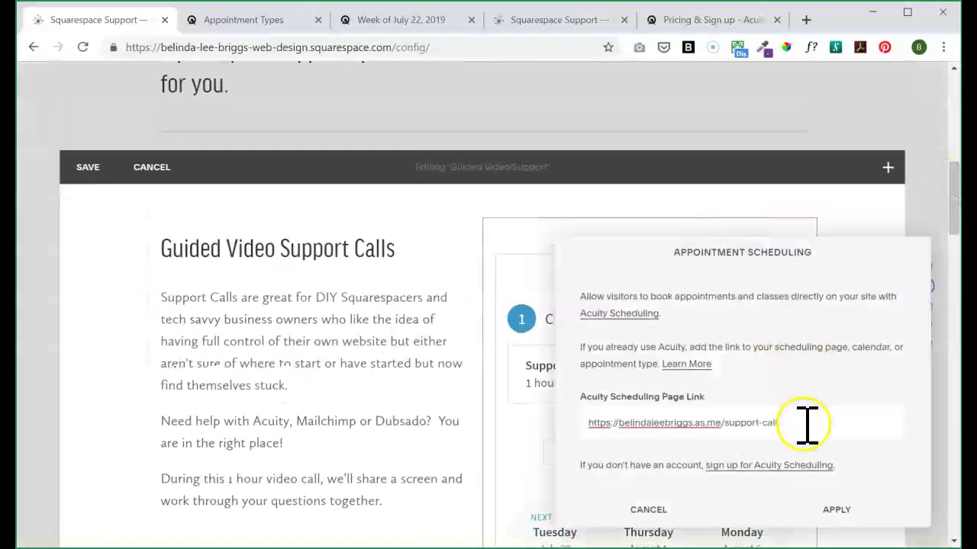
{"action": "left_click_drag", "start_coordinate": [807, 422], "coordinate": [588, 424]}
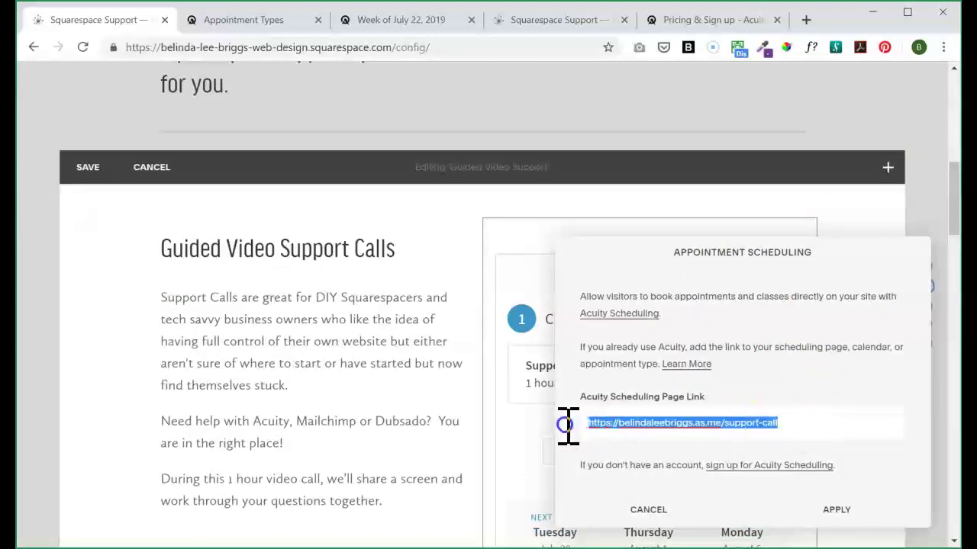
{"action": "key", "text": "ctrl+v"}
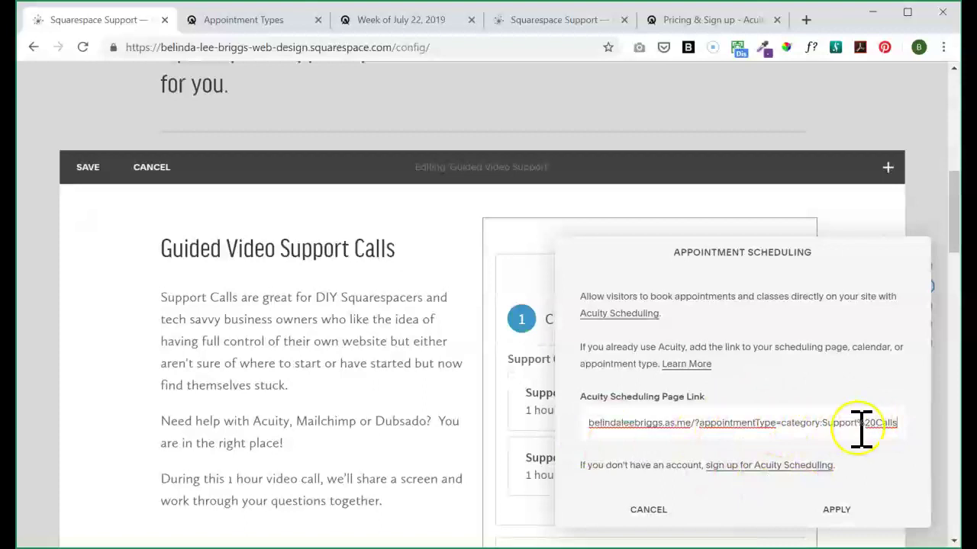
{"action": "left_click", "coordinate": [832, 510]}
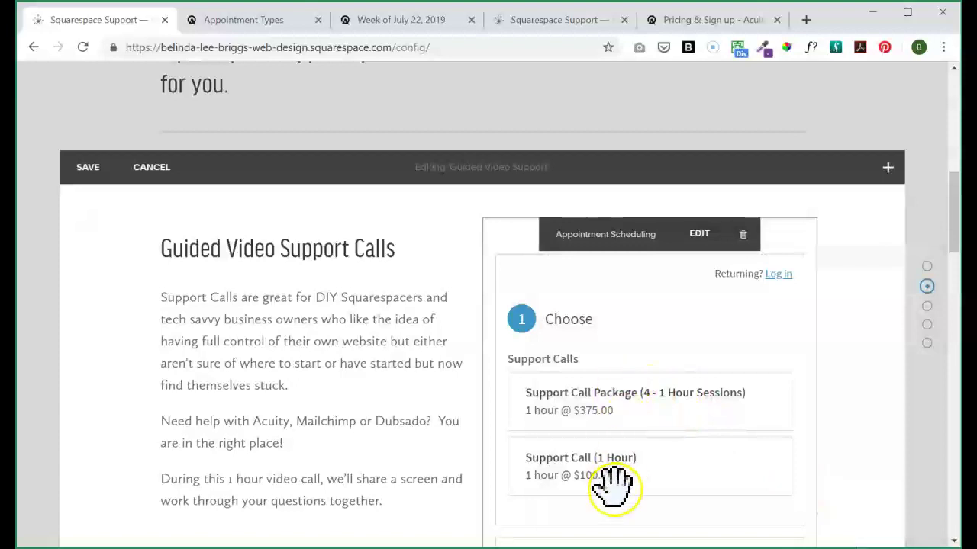
{"action": "left_click", "coordinate": [85, 167]}
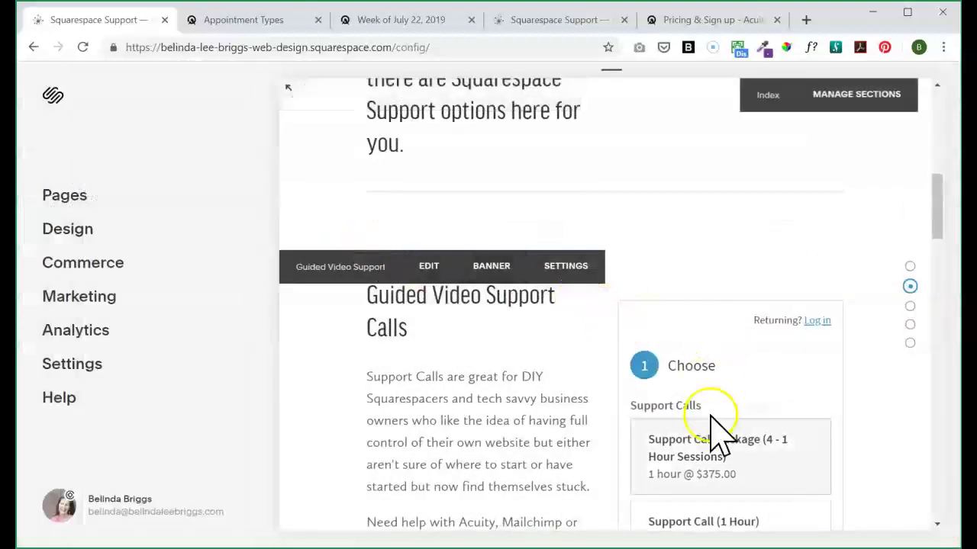
{"action": "left_click_drag", "start_coordinate": [953, 206], "coordinate": [936, 217]}
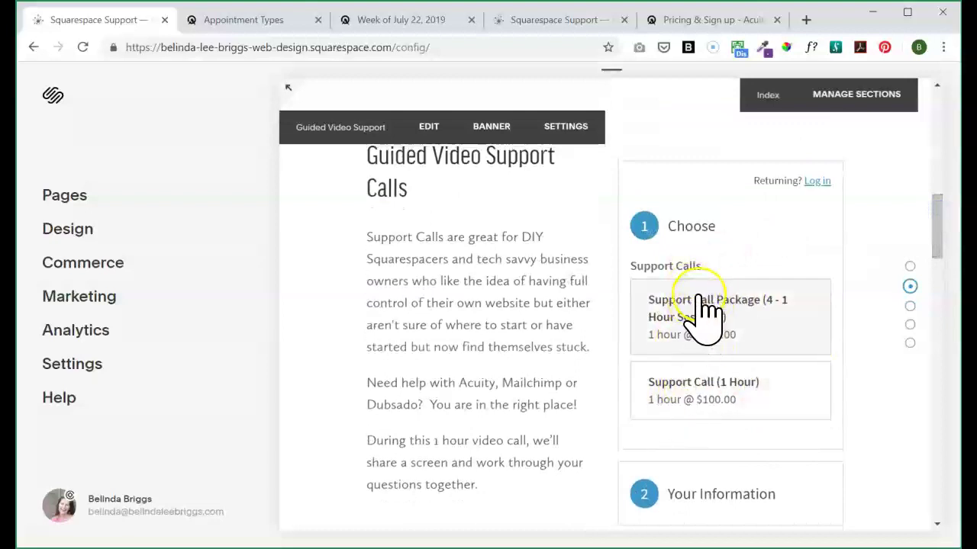
Move Support Call (1 Hour) above Support Call Package in Acuity, then open the live Support page
{"action": "left_click", "coordinate": [252, 20]}
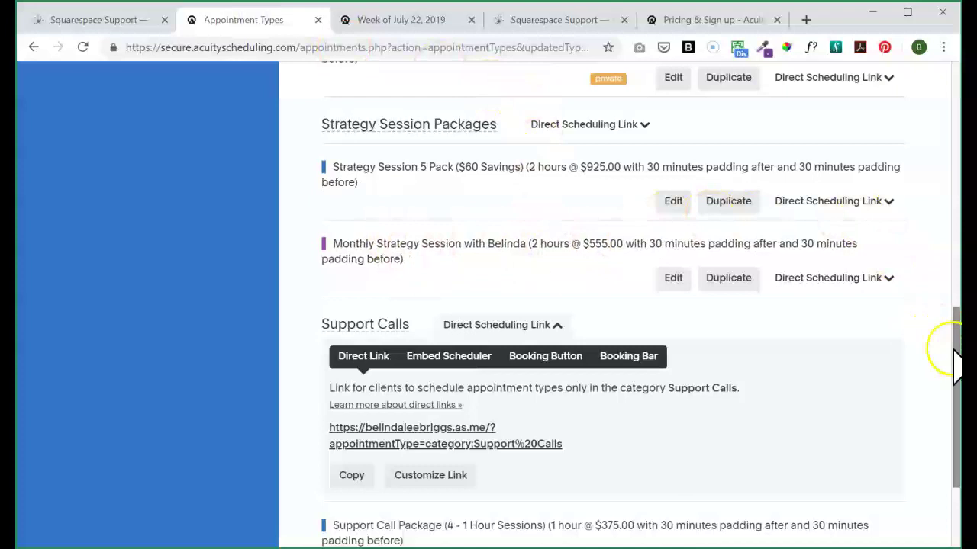
{"action": "left_click_drag", "start_coordinate": [955, 359], "coordinate": [954, 427]}
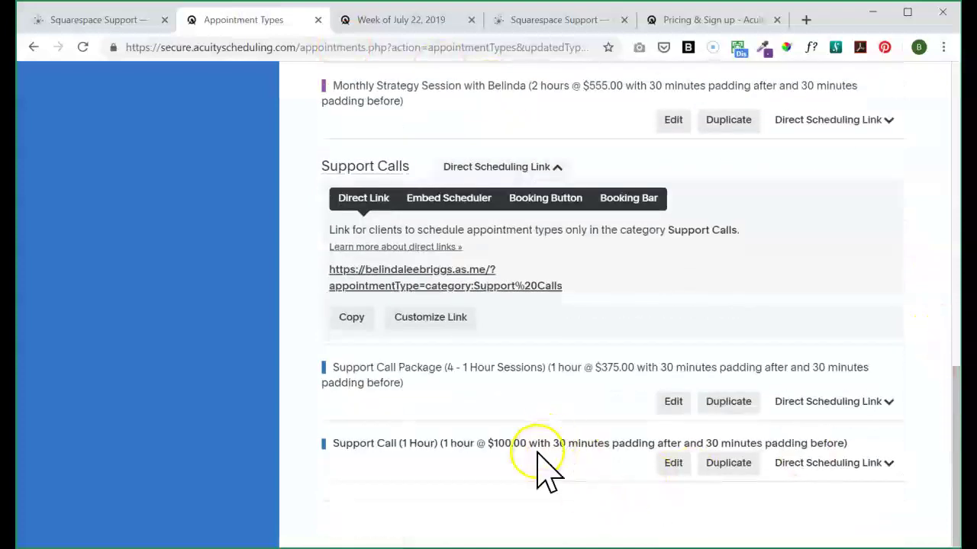
{"action": "left_click_drag", "start_coordinate": [329, 442], "coordinate": [327, 415]}
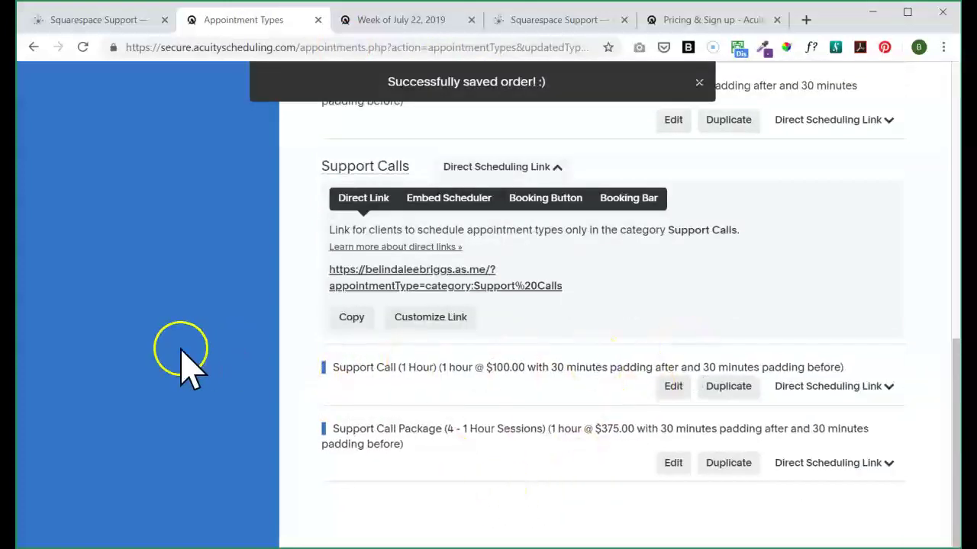
{"action": "left_click", "coordinate": [512, 24]}
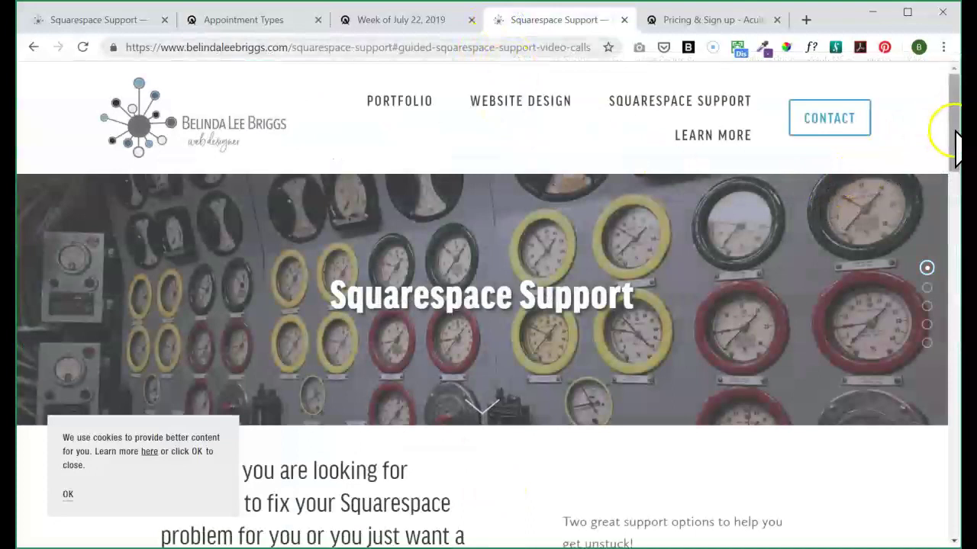
Refresh the live Support page to confirm both support calls appear, then return to Appointment Types
{"action": "left_click_drag", "start_coordinate": [956, 141], "coordinate": [937, 278]}
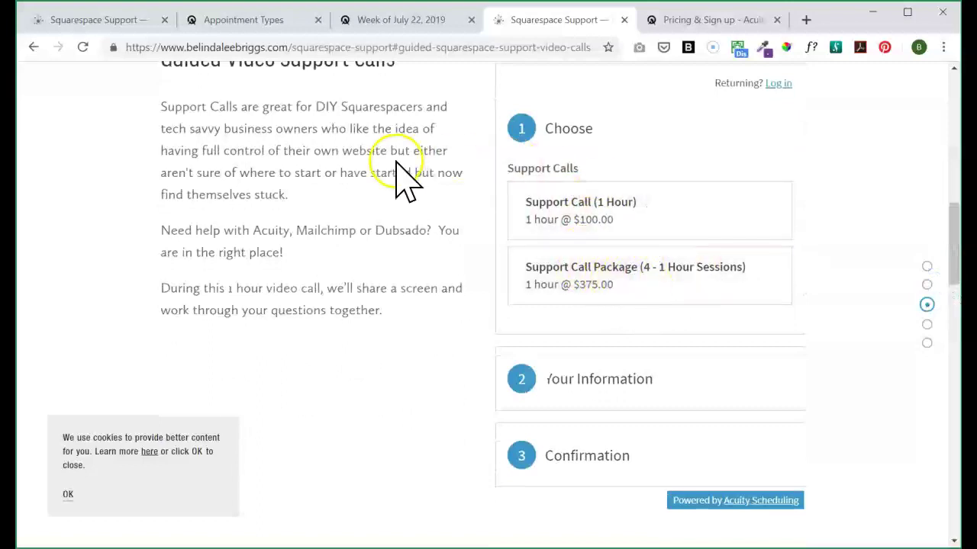
{"action": "left_click", "coordinate": [276, 13]}
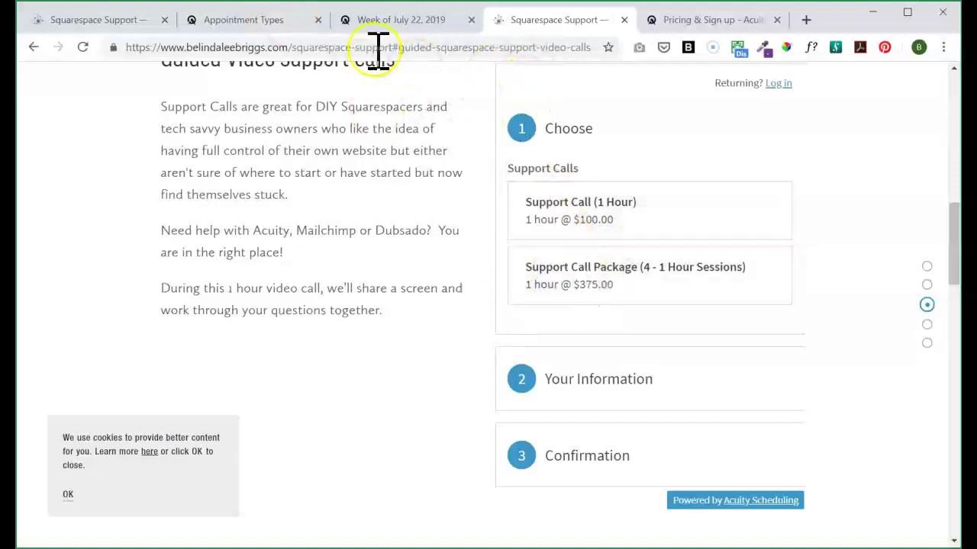
{"action": "left_click", "coordinate": [111, 20]}
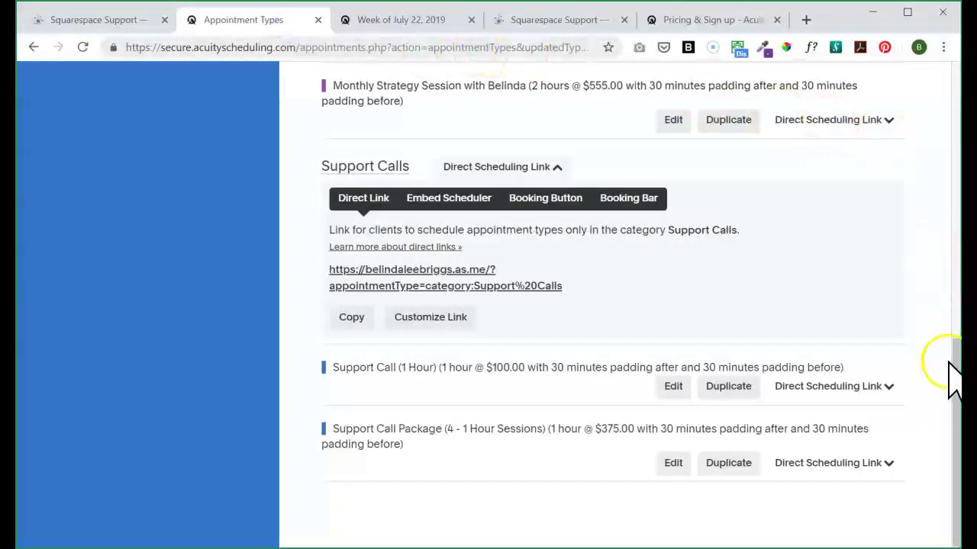
Go to the Acuity dashboard and open Email Settings on Initial Confirmation
{"action": "left_click_drag", "start_coordinate": [955, 359], "coordinate": [933, 74]}
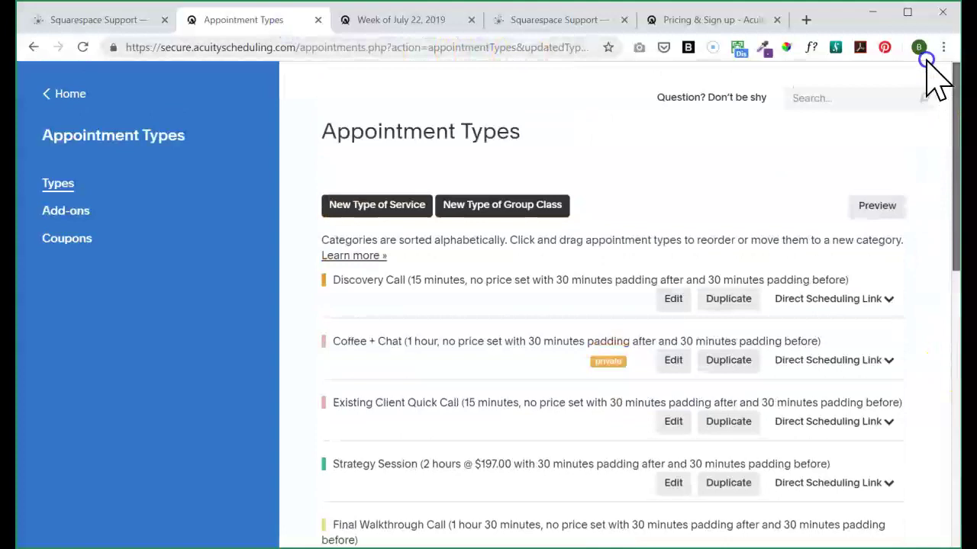
{"action": "left_click", "coordinate": [67, 95]}
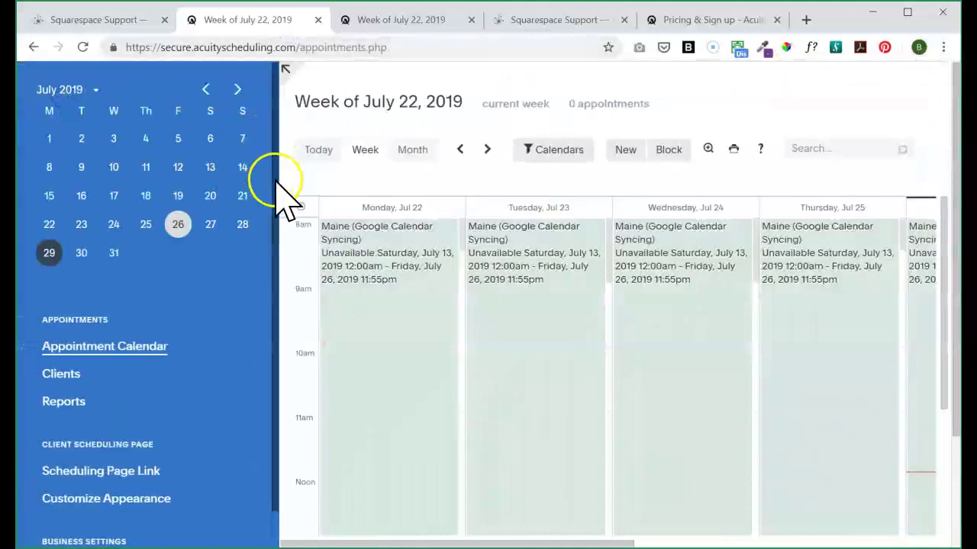
{"action": "left_click_drag", "start_coordinate": [279, 192], "coordinate": [263, 427]}
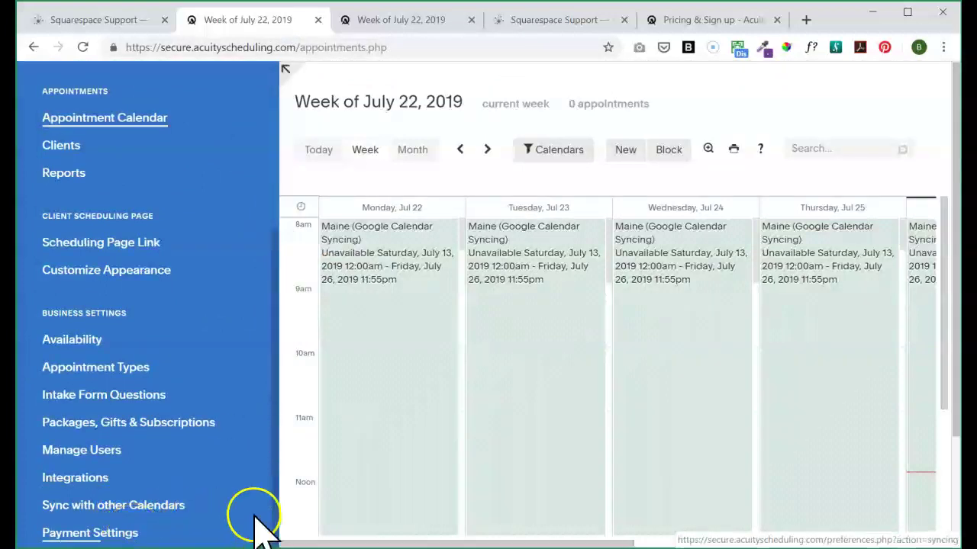
{"action": "scroll", "coordinate": [259, 530], "scroll_direction": "down", "scroll_amount": 2}
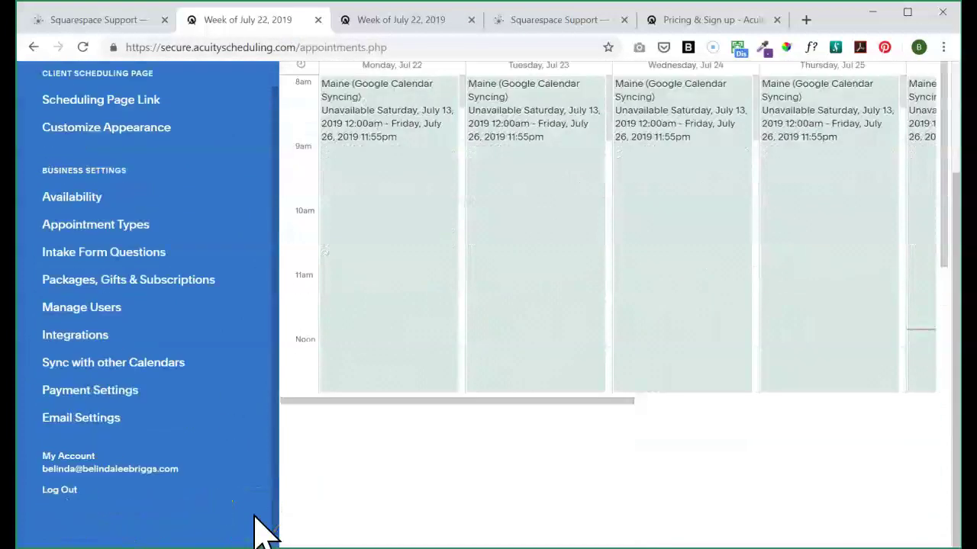
{"action": "left_click", "coordinate": [89, 420]}
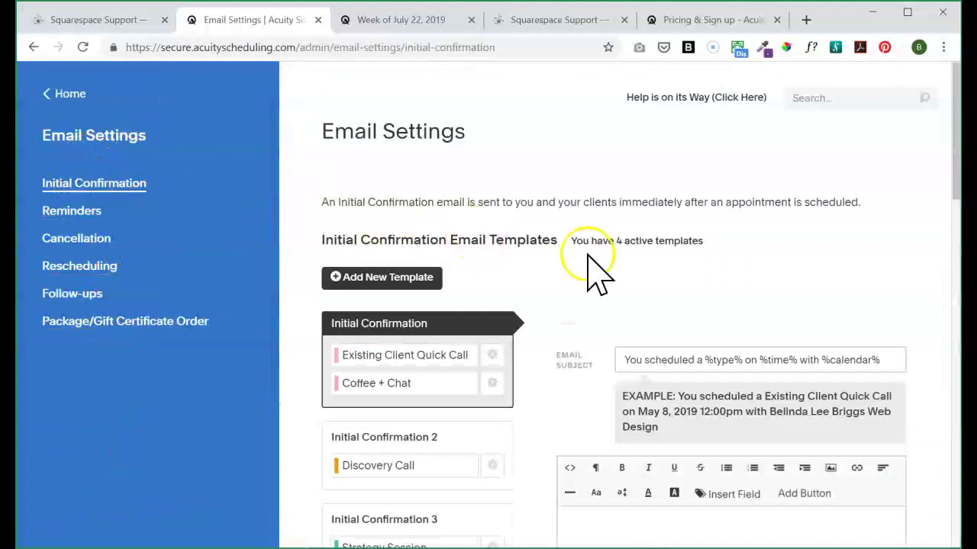
{"action": "left_click_drag", "start_coordinate": [953, 176], "coordinate": [948, 237]}
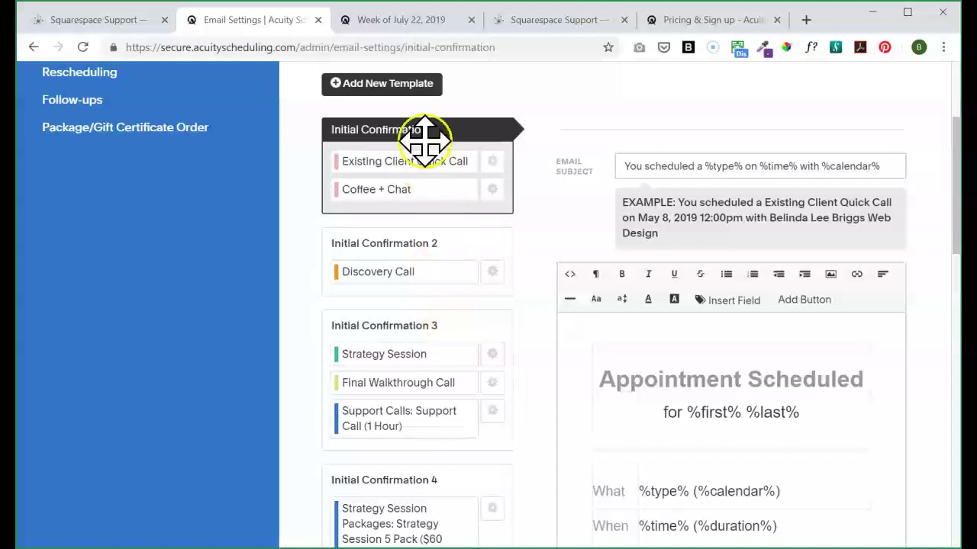
{"action": "left_click", "coordinate": [412, 84]}
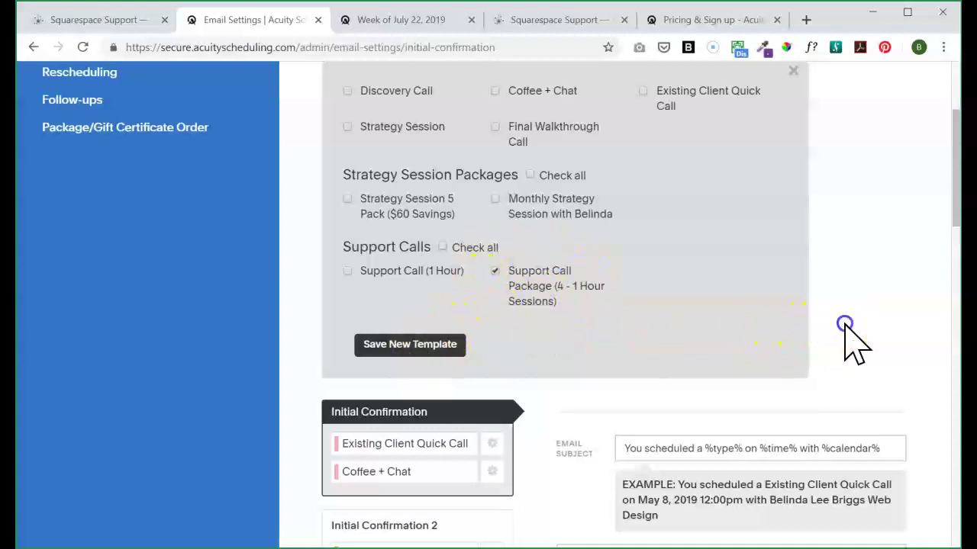
{"action": "left_click_drag", "start_coordinate": [954, 222], "coordinate": [829, 192]}
{"action": "left_click", "coordinate": [793, 184]}
{"action": "left_click_drag", "start_coordinate": [955, 162], "coordinate": [926, 283]}
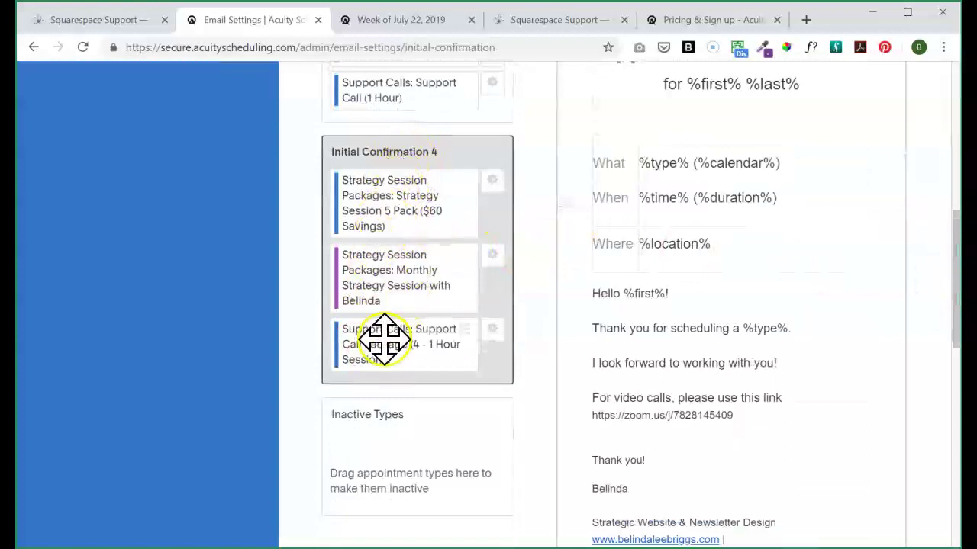
Open the Initial Confirmation 4 template and review its package-purchase subject and body
{"action": "left_click", "coordinate": [413, 155]}
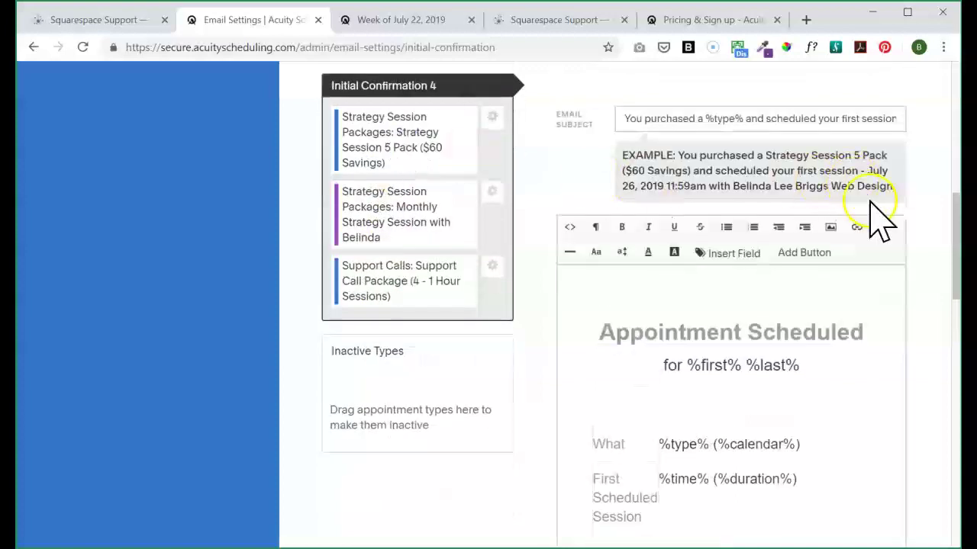
{"action": "left_click", "coordinate": [626, 118]}
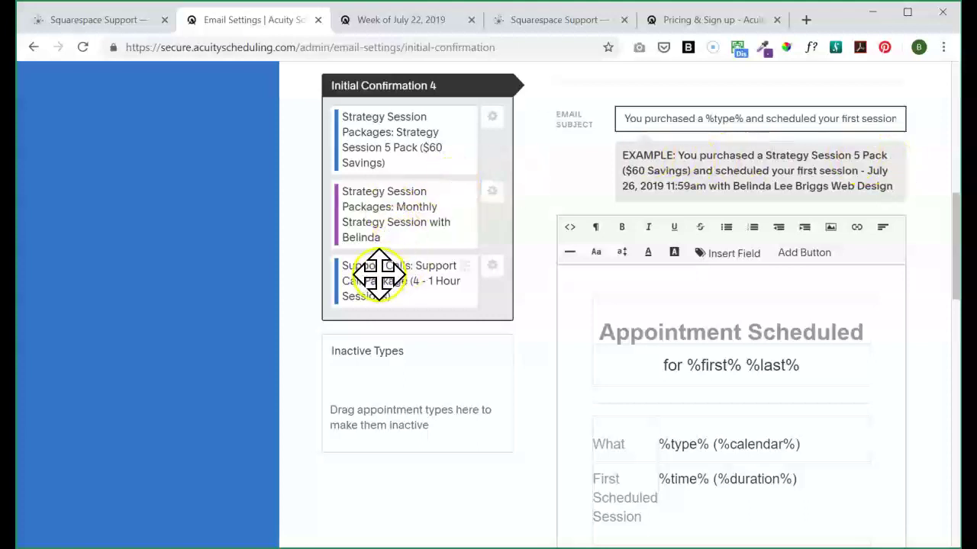
{"action": "left_click_drag", "start_coordinate": [374, 273], "coordinate": [722, 183]}
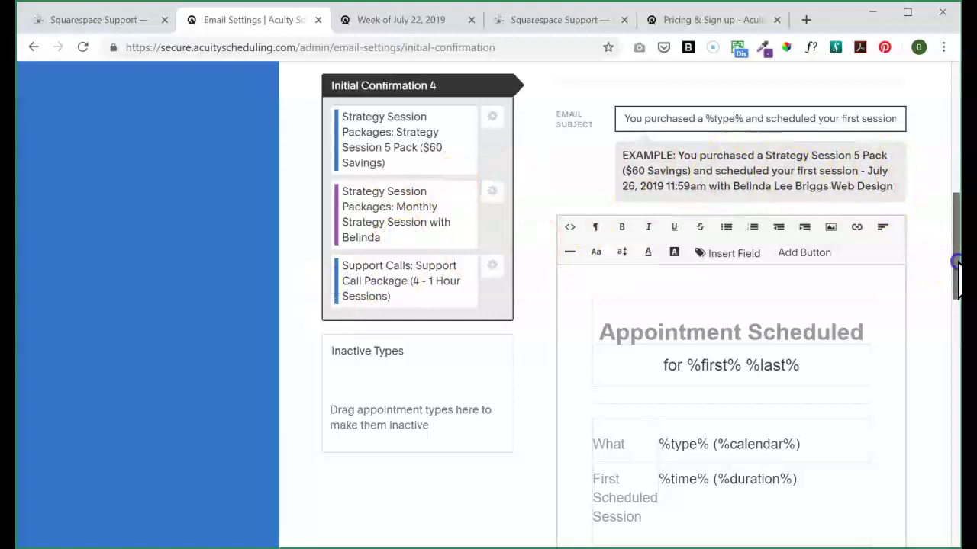
{"action": "left_click_drag", "start_coordinate": [956, 263], "coordinate": [928, 319]}
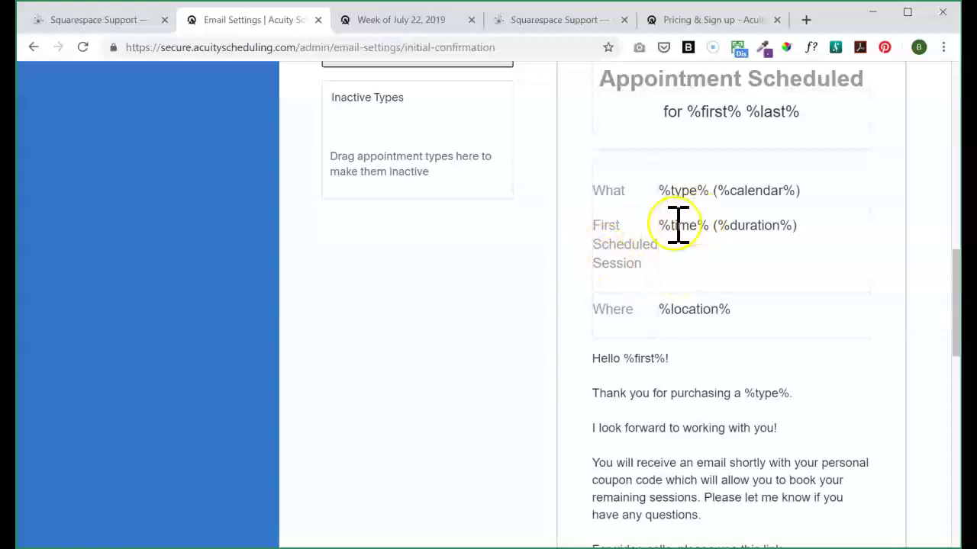
Pick Support Call Package on the live booking page to view its times, then return to Email Settings
{"action": "left_click", "coordinate": [551, 20]}
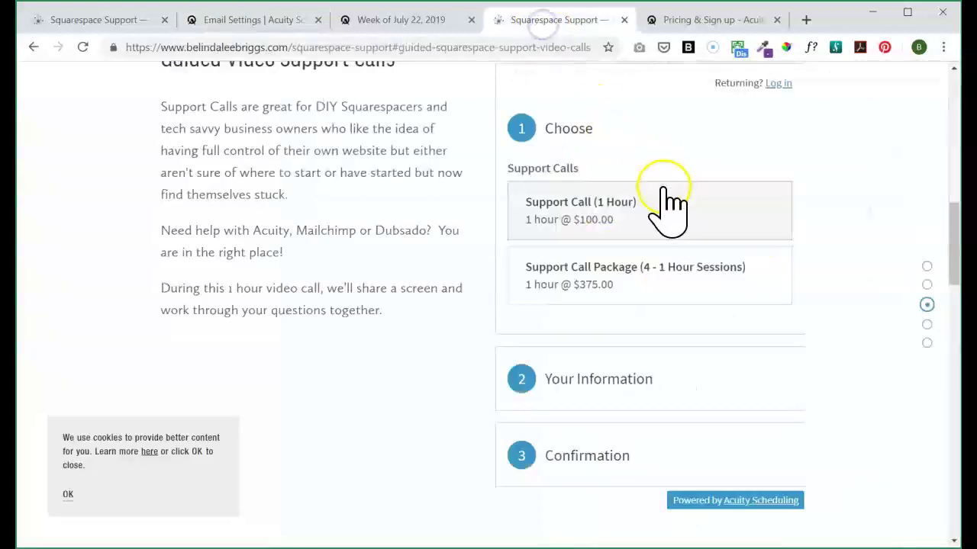
{"action": "left_click", "coordinate": [630, 290]}
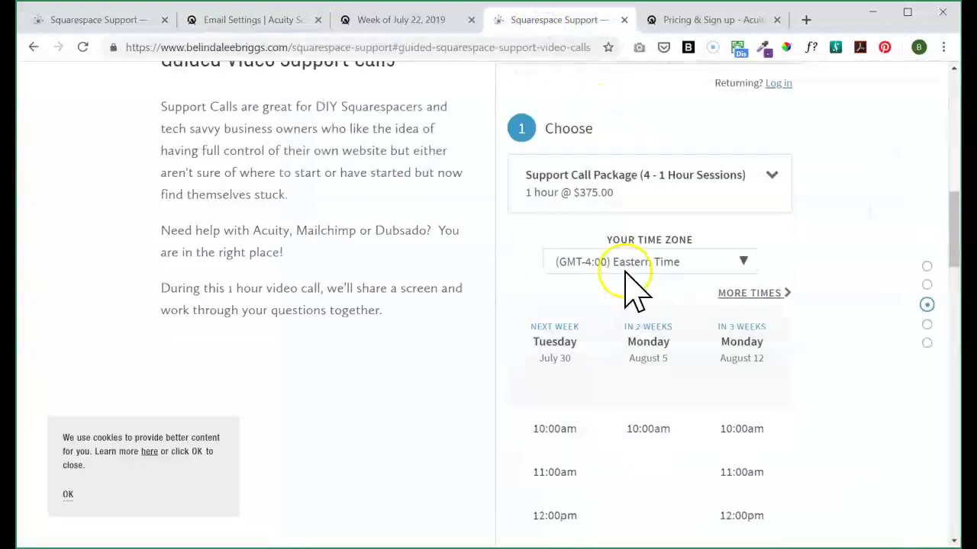
{"action": "left_click_drag", "start_coordinate": [953, 236], "coordinate": [952, 263]}
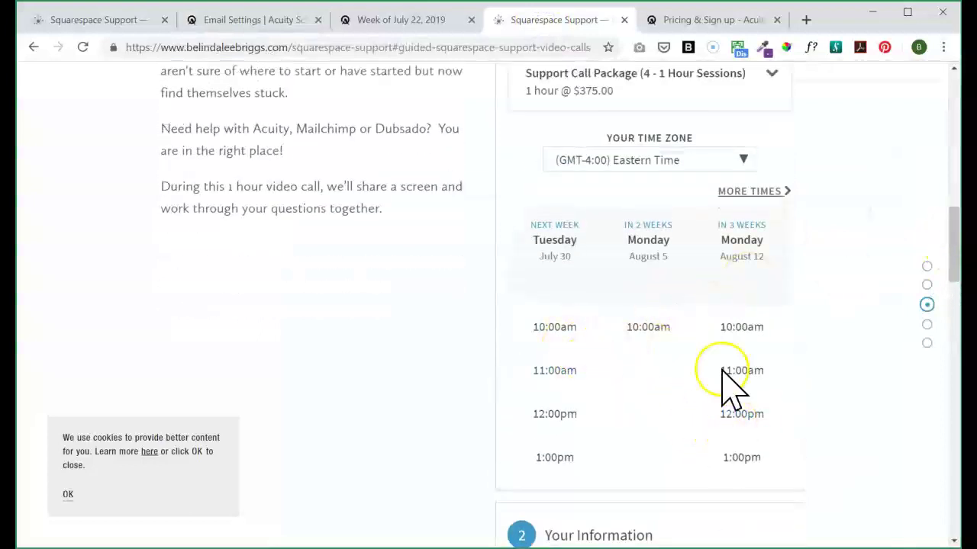
{"action": "left_click", "coordinate": [283, 31]}
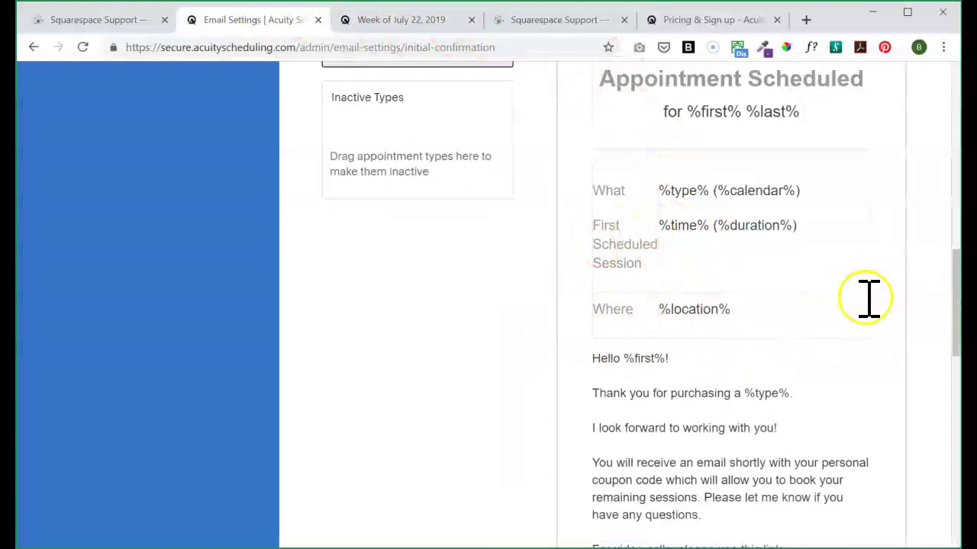
{"action": "left_click_drag", "start_coordinate": [954, 306], "coordinate": [946, 353]}
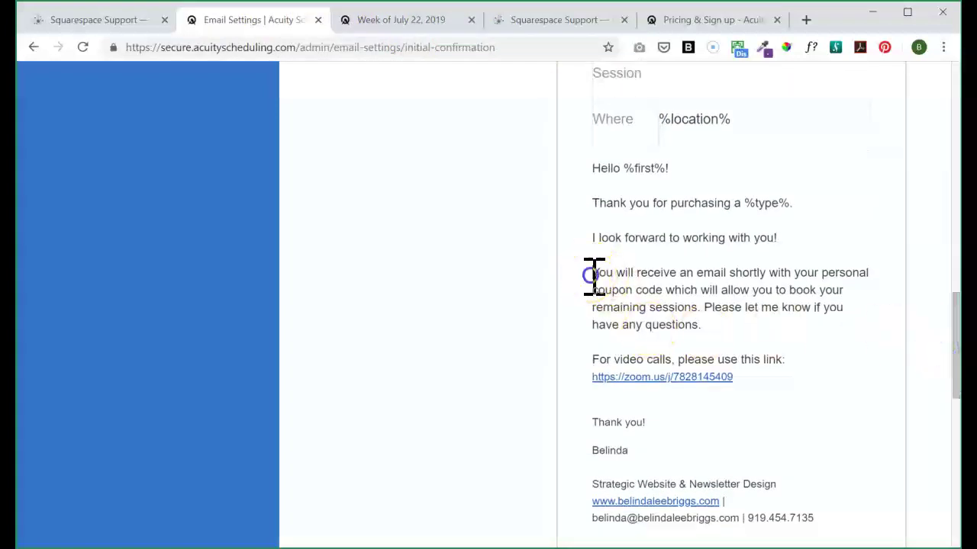
{"action": "left_click_drag", "start_coordinate": [596, 277], "coordinate": [732, 320]}
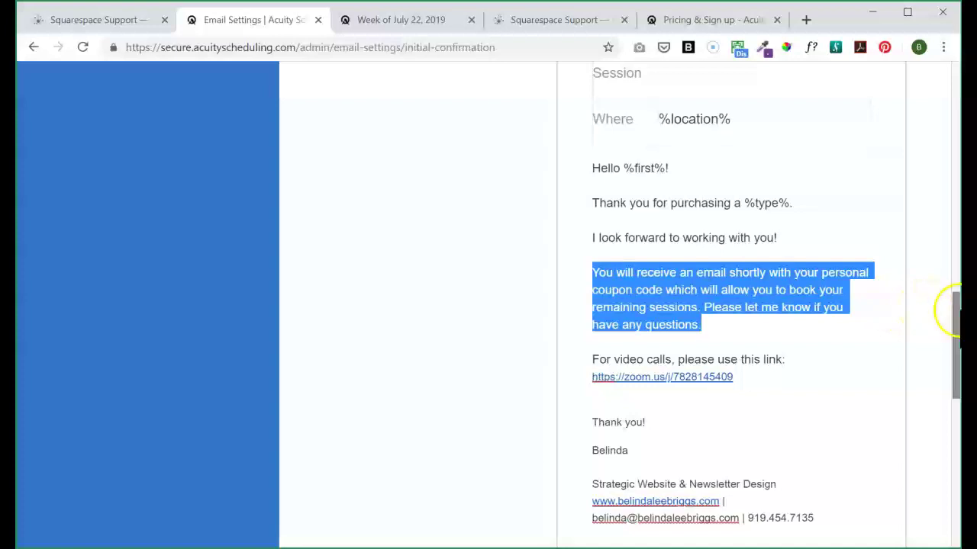
{"action": "left_click_drag", "start_coordinate": [954, 309], "coordinate": [933, 201]}
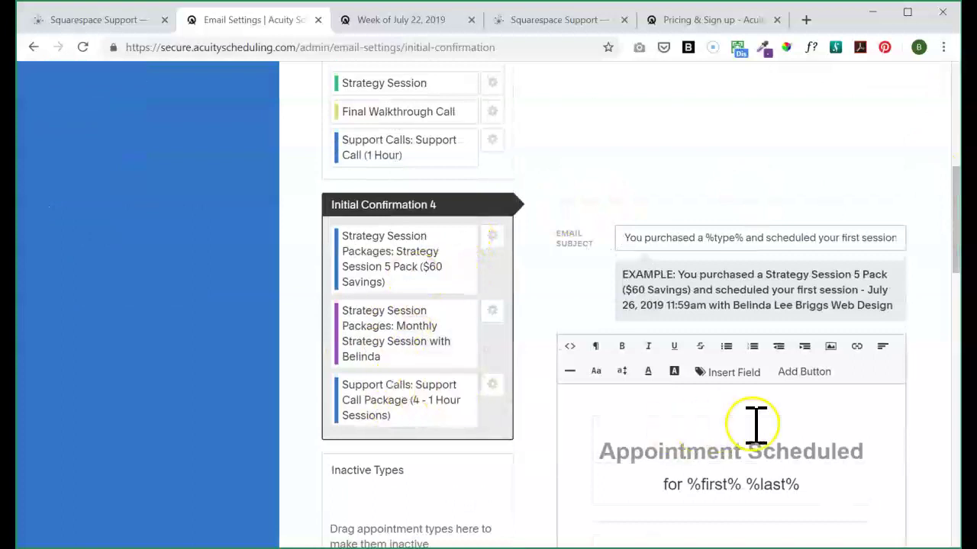
{"action": "left_click_drag", "start_coordinate": [955, 261], "coordinate": [947, 308]}
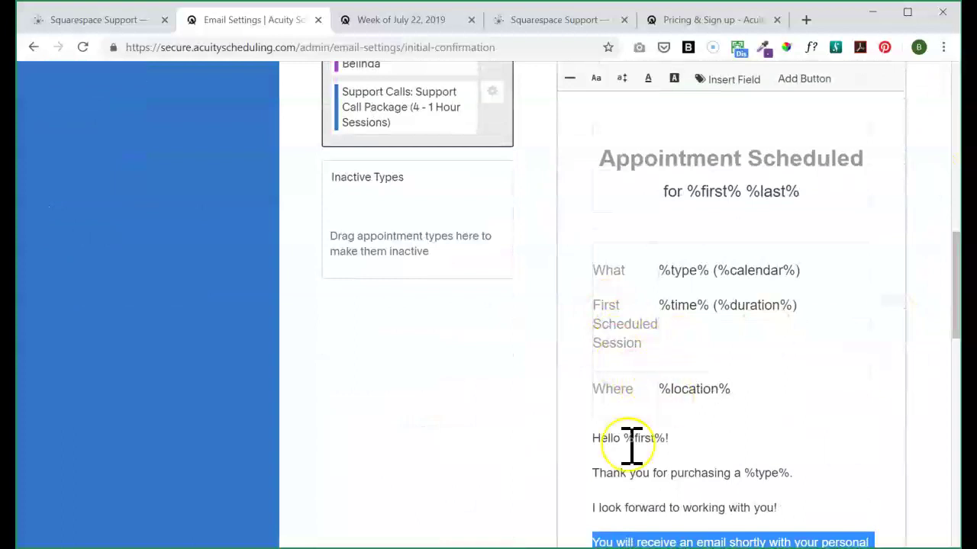
{"action": "left_click_drag", "start_coordinate": [952, 316], "coordinate": [957, 390]}
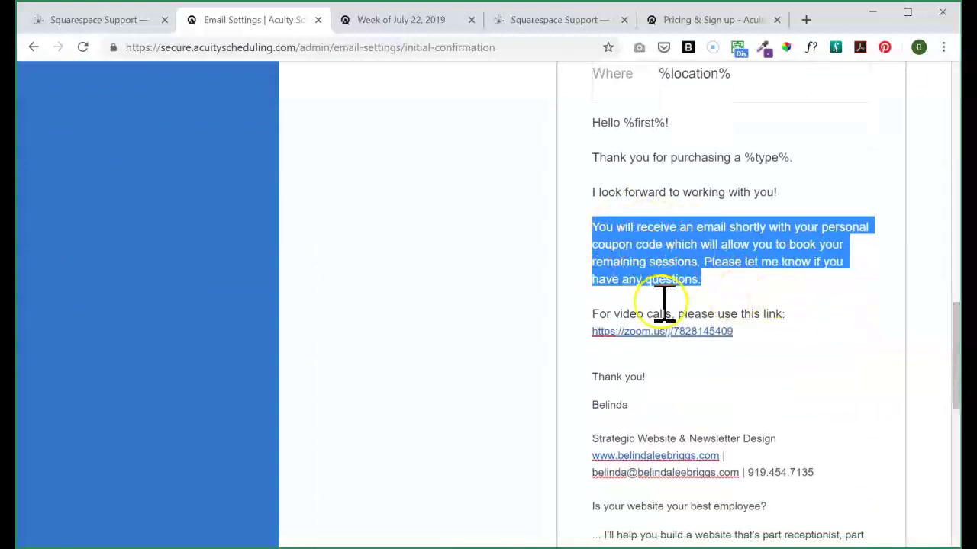
{"action": "left_click_drag", "start_coordinate": [954, 366], "coordinate": [939, 126]}
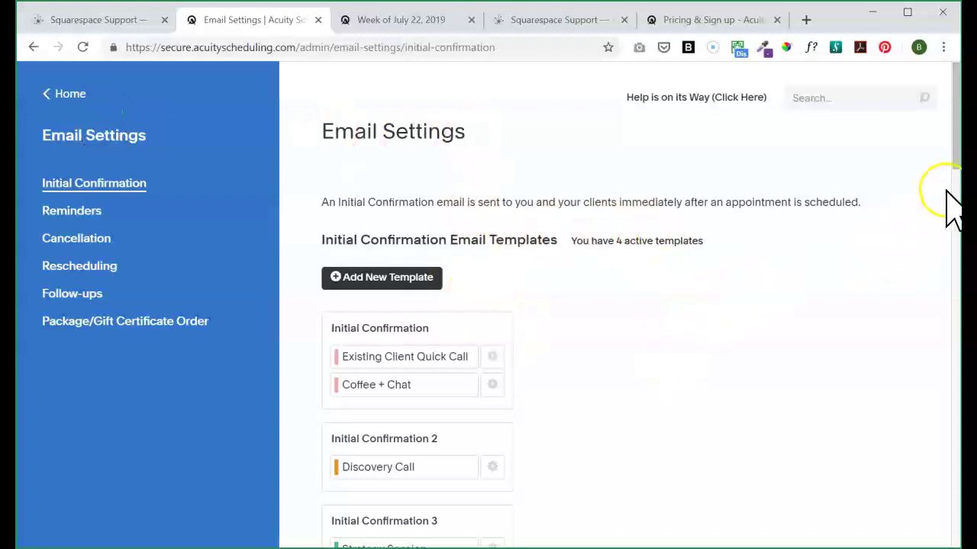
Go from Home through Appointment Types to the Coupons list showing CHATHAM, INVOICEME and SUMMER-SPECIAL
{"action": "left_click_drag", "start_coordinate": [955, 157], "coordinate": [918, 152]}
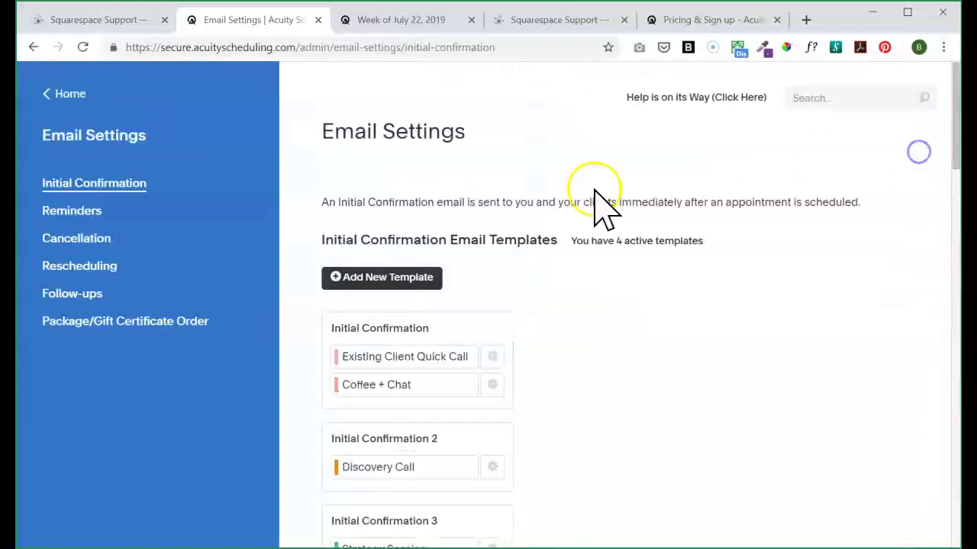
{"action": "left_click", "coordinate": [84, 95]}
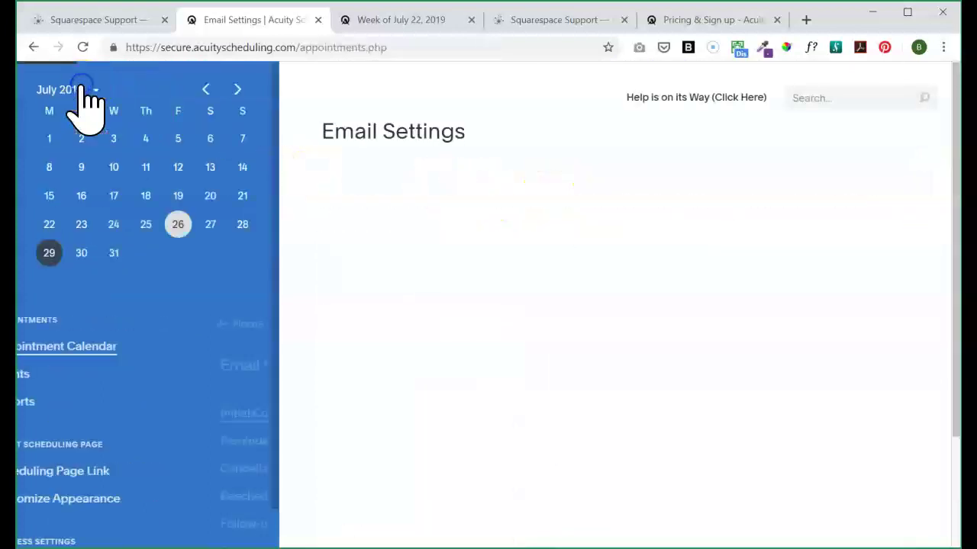
{"action": "left_click_drag", "start_coordinate": [277, 233], "coordinate": [251, 477]}
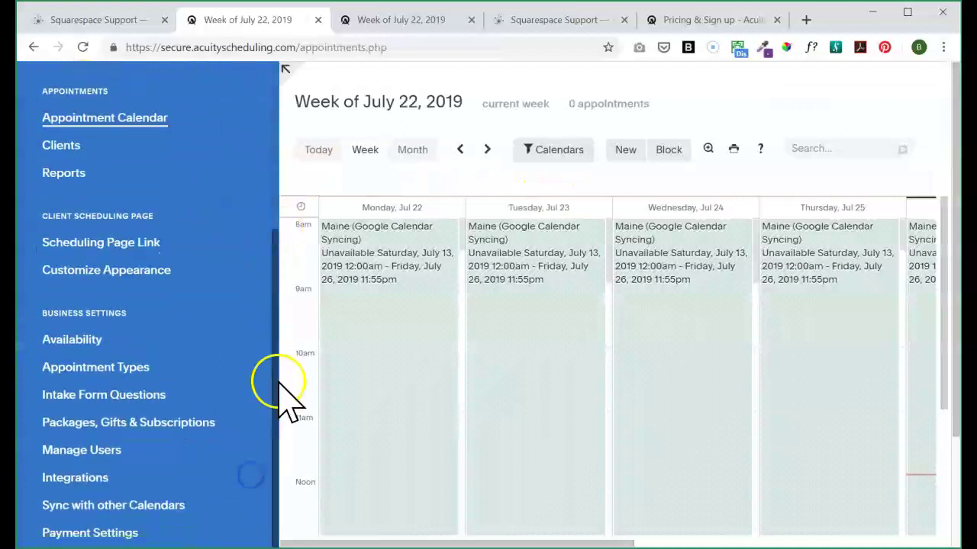
{"action": "scroll", "coordinate": [229, 397], "scroll_direction": "down", "scroll_amount": 2}
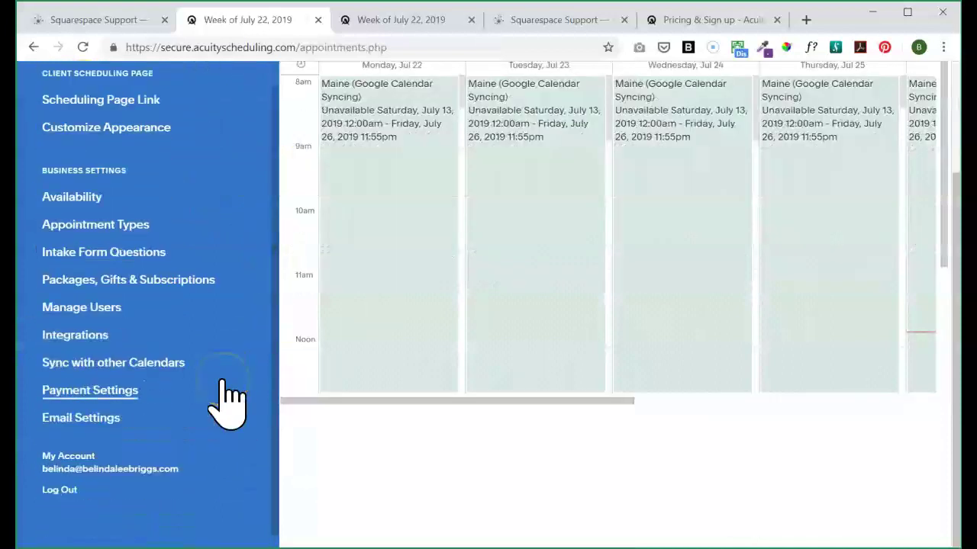
{"action": "left_click", "coordinate": [110, 229]}
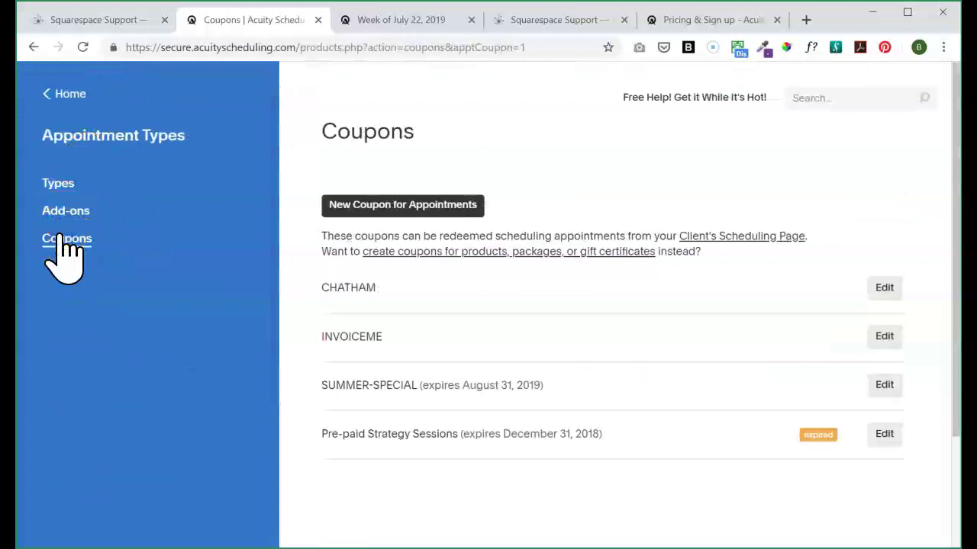
Create a multi-code appointment coupon named 'Support Call Package Coupon Codes (4 - 1 Hour Sessions)'
{"action": "left_click", "coordinate": [395, 213]}
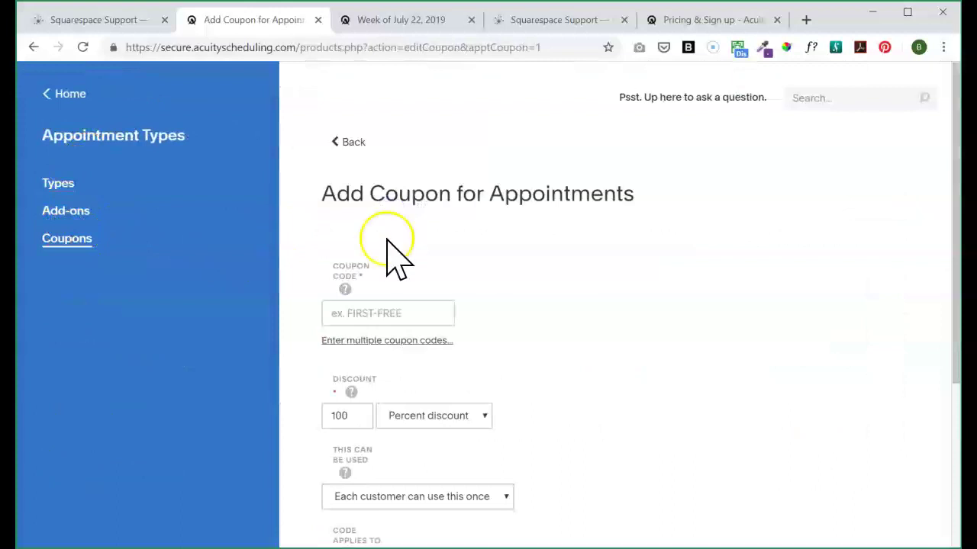
{"action": "left_click", "coordinate": [361, 340]}
{"action": "left_click", "coordinate": [404, 289]}
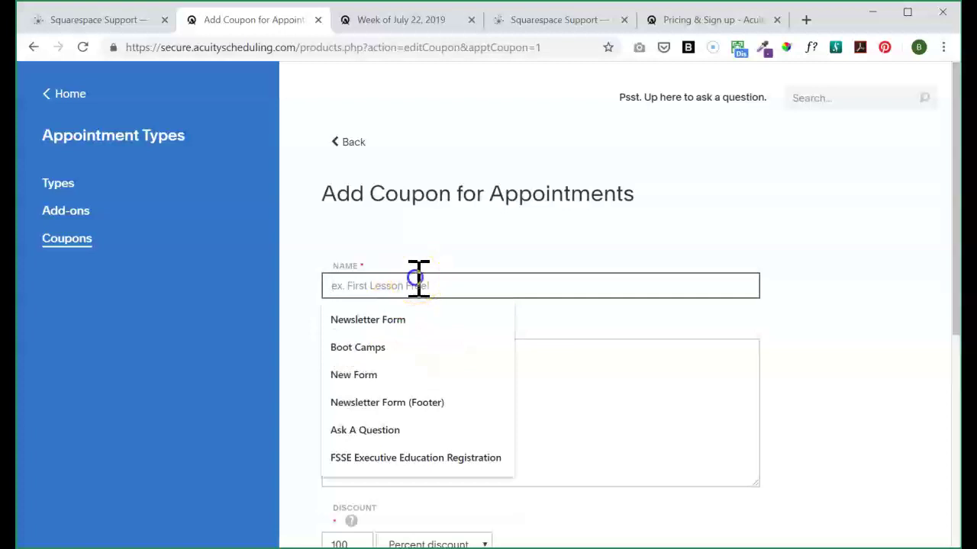
{"action": "type", "text": "Suppor"}
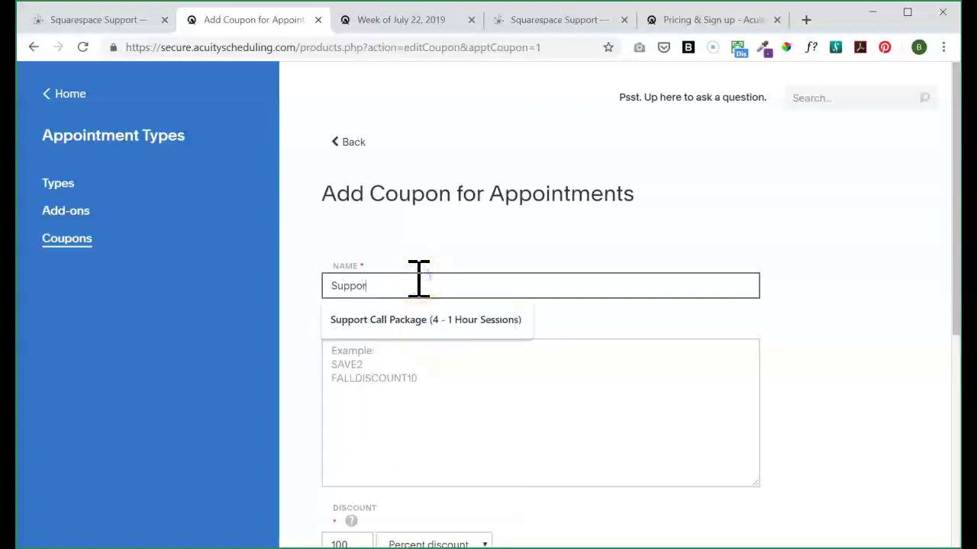
{"action": "type", "text": "t Ca"}
{"action": "key", "text": "Down"}
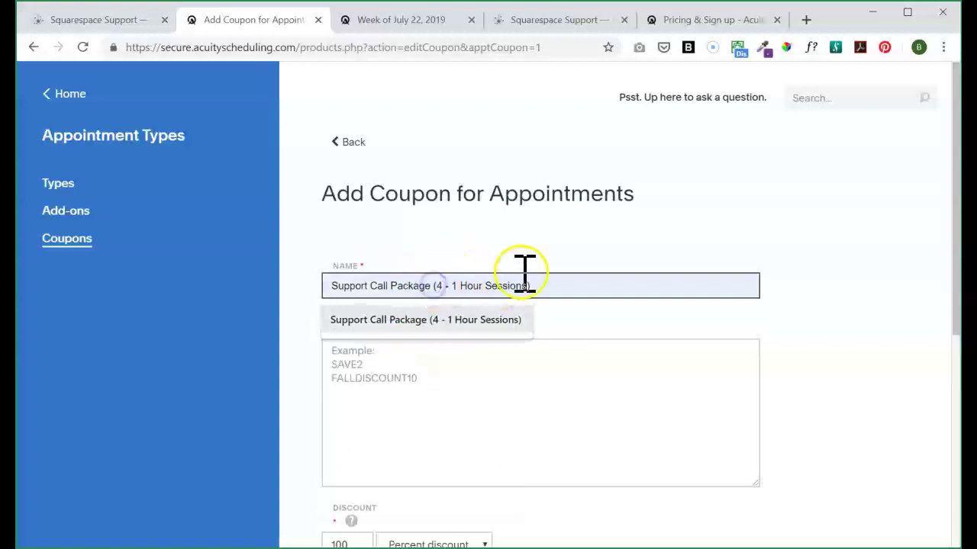
{"action": "left_click", "coordinate": [486, 317]}
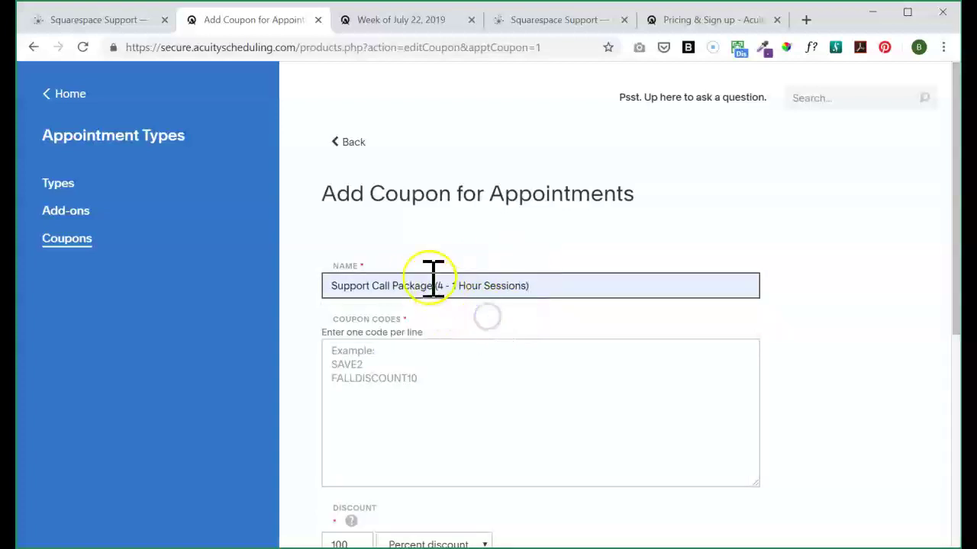
{"action": "type", "text": "Coupon Codes"}
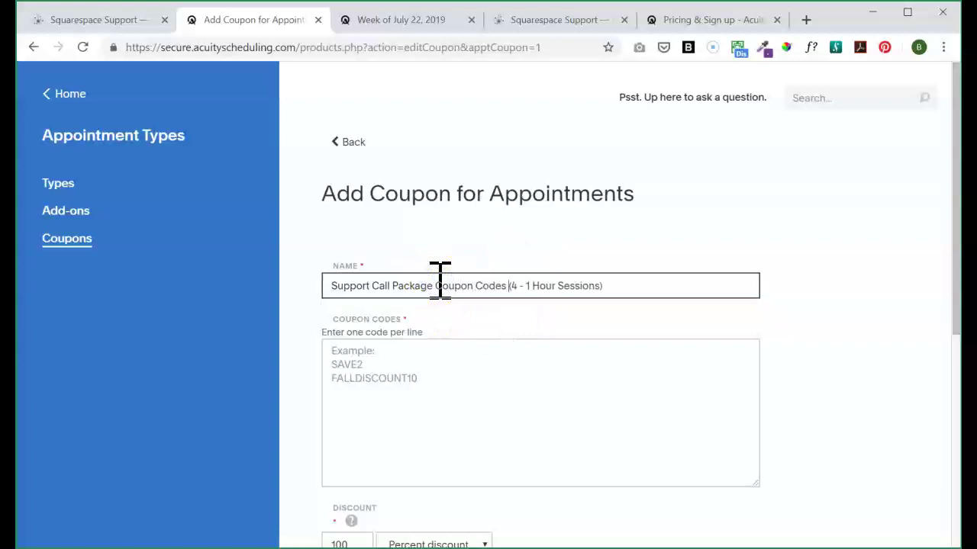
{"action": "left_click", "coordinate": [376, 358]}
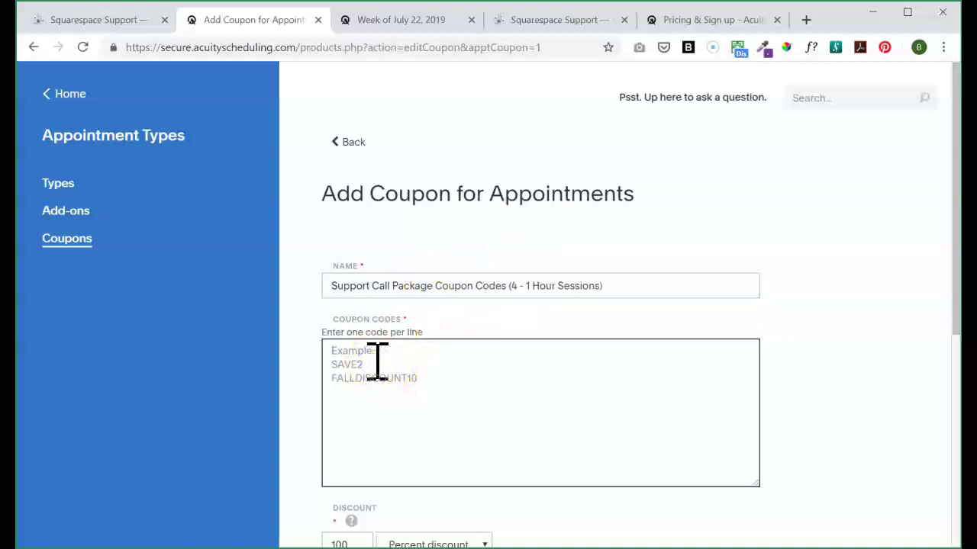
{"action": "left_click", "coordinate": [330, 355]}
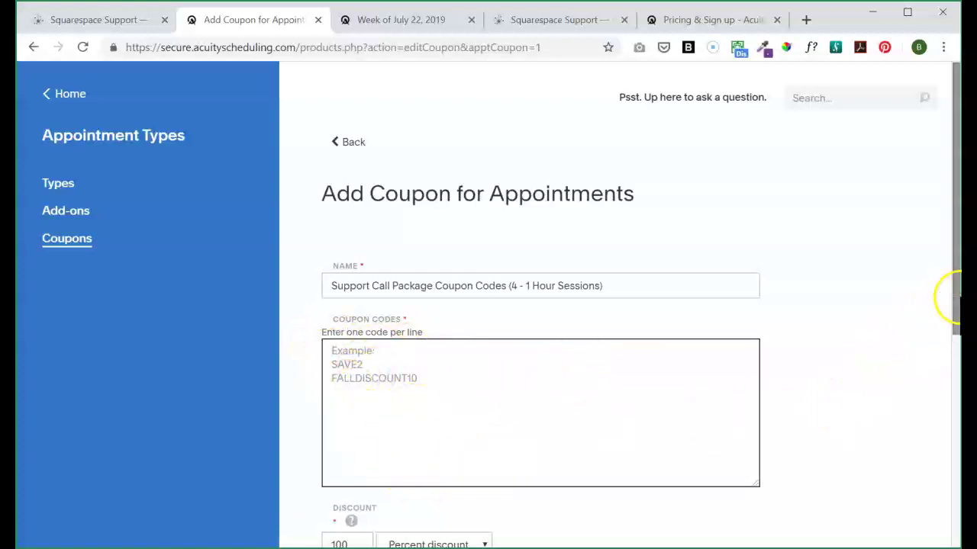
Enter the coupon codes JOE-1, JOE-2, JOE-3 and JOE-4, one per line
{"action": "scroll", "coordinate": [952, 313], "scroll_direction": "down", "scroll_amount": 1}
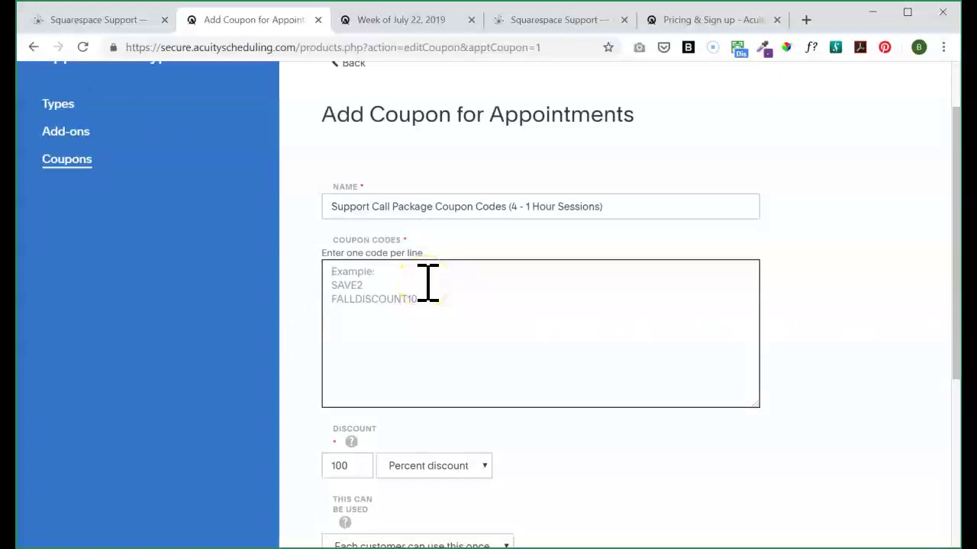
{"action": "type", "text": "J"}
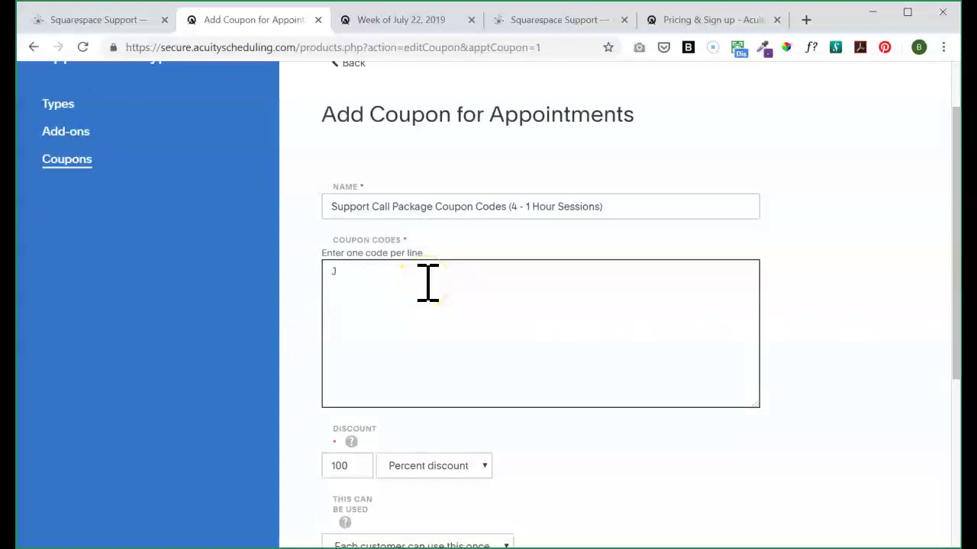
{"action": "type", "text": "OE-"}
{"action": "type", "text": "1"}
{"action": "key", "text": "Return"}
{"action": "type", "text": "J"}
{"action": "key", "text": "BackSpace"}
{"action": "key", "text": "BackSpace"}
{"action": "key", "text": "BackSpace"}
{"action": "type", "text": "2"}
{"action": "key", "text": "Return"}
{"action": "type", "text": "JOE-3"}
{"action": "key", "text": "Return"}
{"action": "type", "text": "JOE-4"}
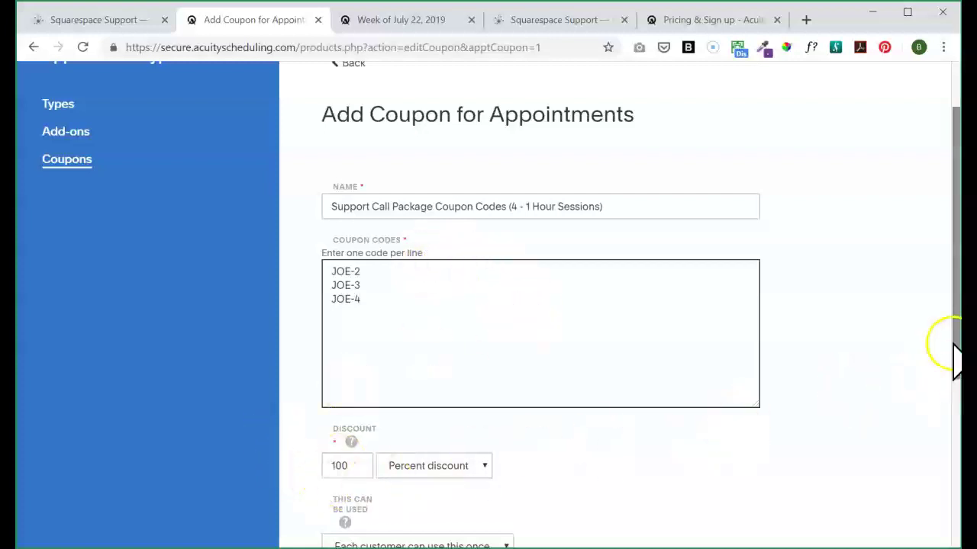
Limit the coupon to a total number of uses and save it
{"action": "left_click_drag", "start_coordinate": [953, 350], "coordinate": [943, 493]}
{"action": "left_click", "coordinate": [469, 289]}
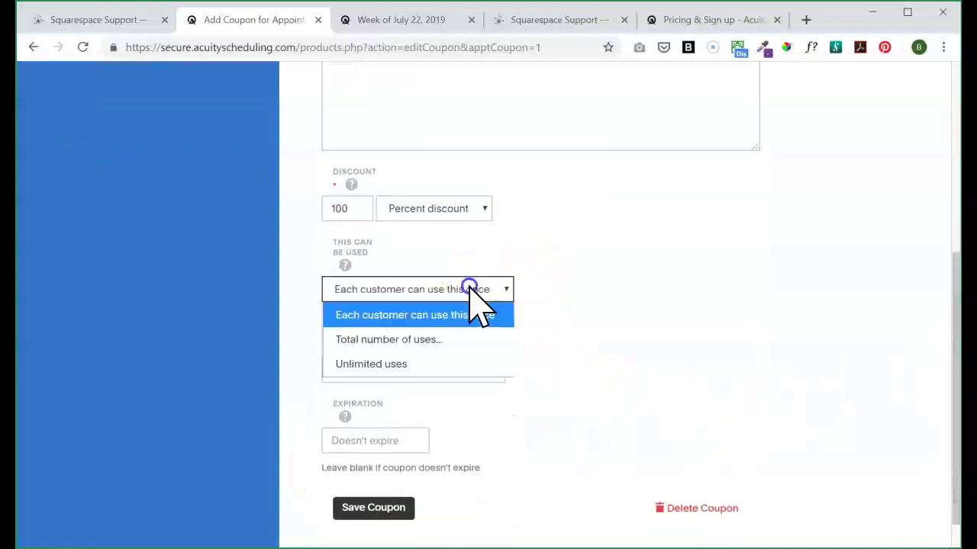
{"action": "left_click", "coordinate": [443, 341]}
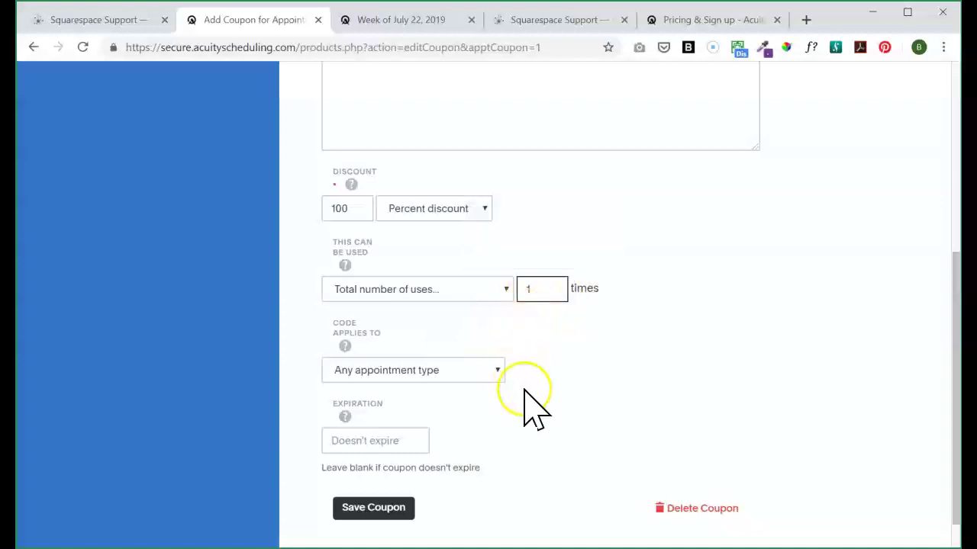
{"action": "left_click", "coordinate": [909, 195]}
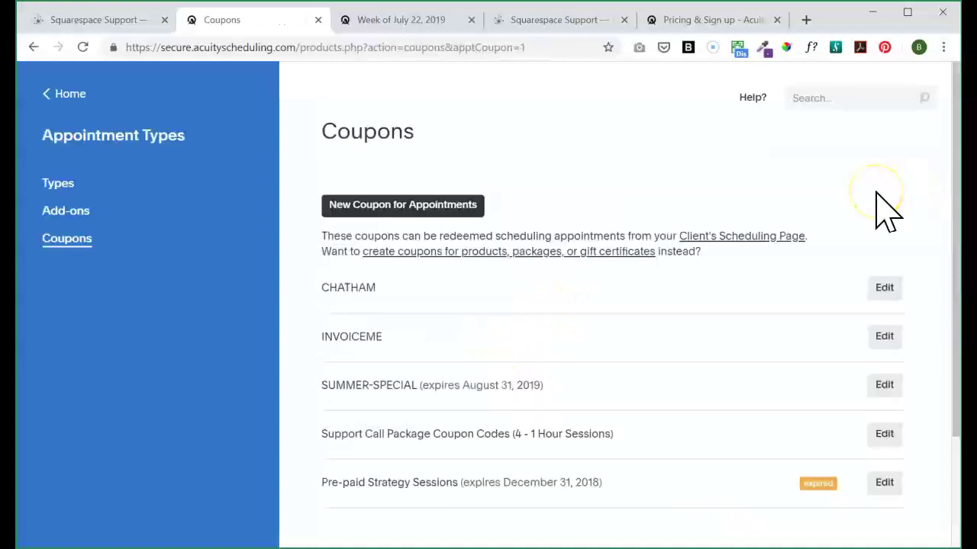
On the Pricing & Sign up page, highlight Text Messaging and Subscriptions / Memberships in the Growing plan
{"action": "left_click", "coordinate": [676, 18]}
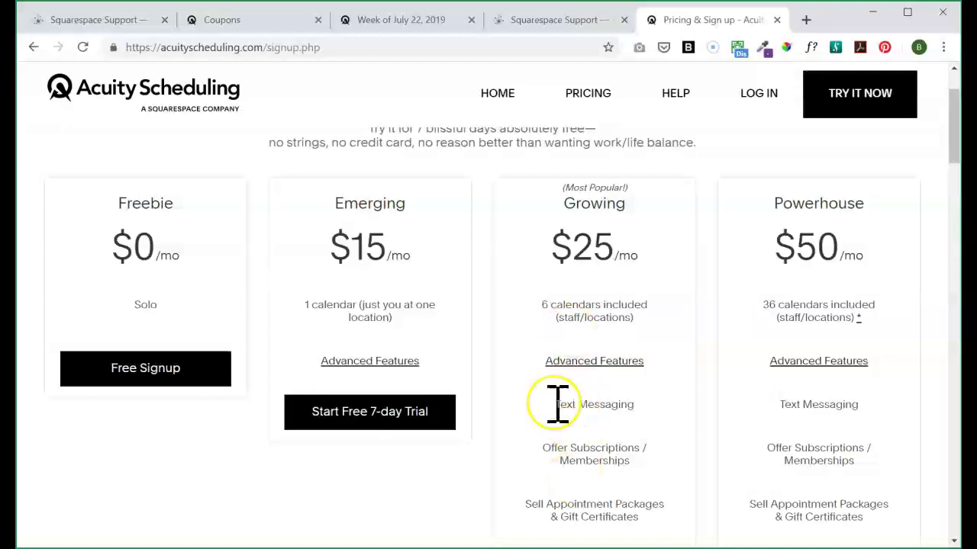
{"action": "left_click_drag", "start_coordinate": [554, 404], "coordinate": [622, 404]}
{"action": "left_click_drag", "start_coordinate": [631, 462], "coordinate": [549, 448]}
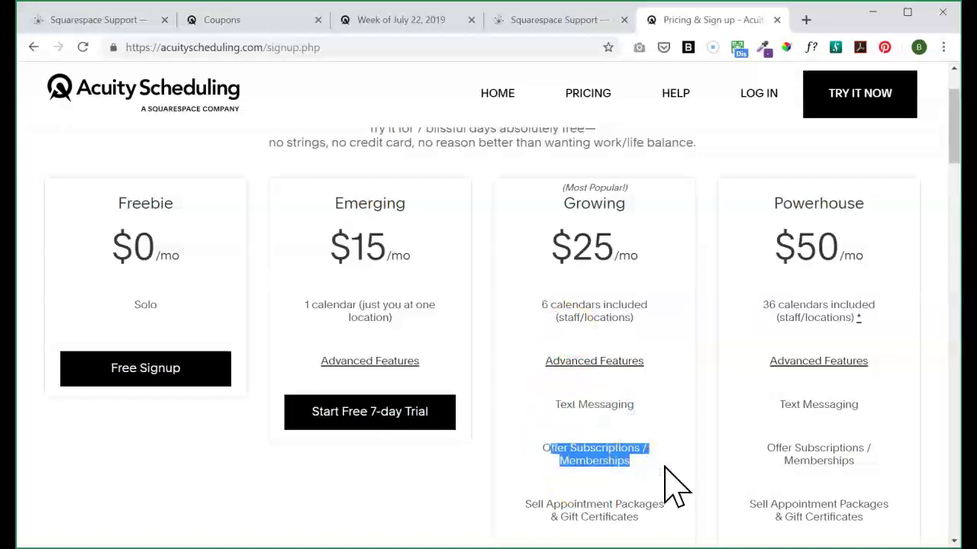